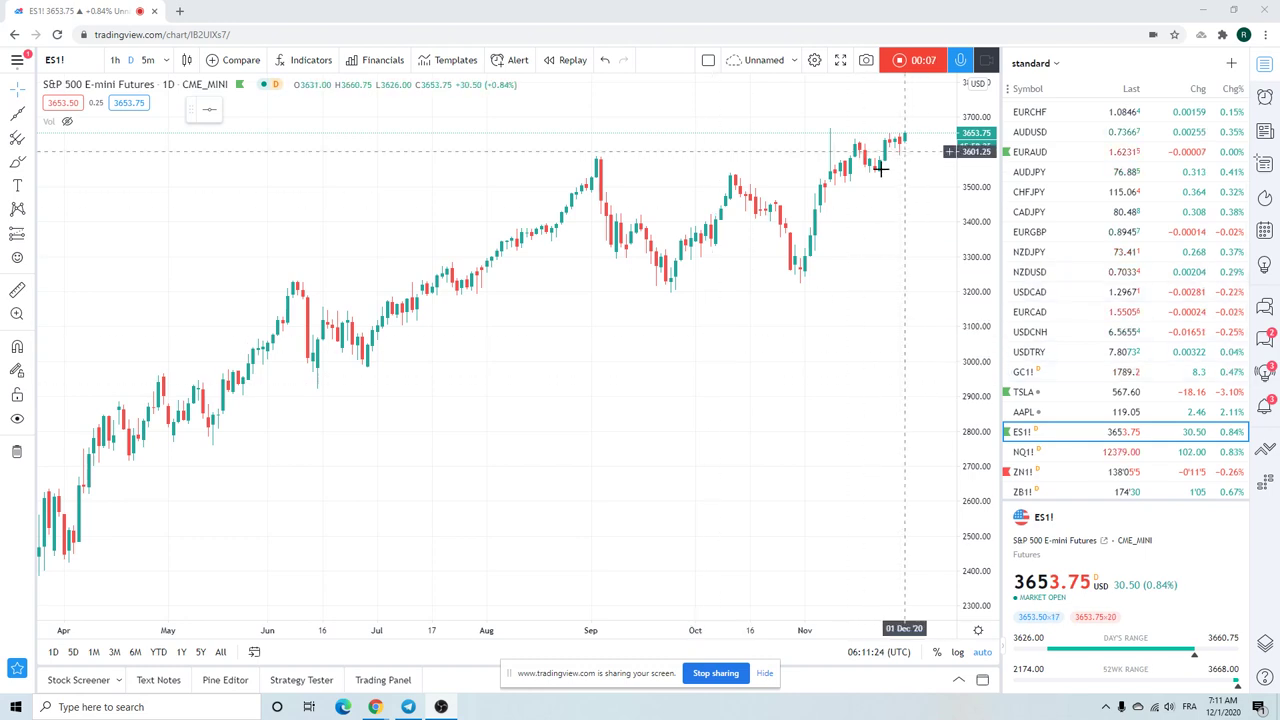
Step: Switch the ES1! S&P 500 E-mini futures chart to 1-hour candles, zoomed to late November–1 December
{"action": "scroll", "coordinate": [823, 237], "scroll_direction": "down", "scroll_amount": 3}
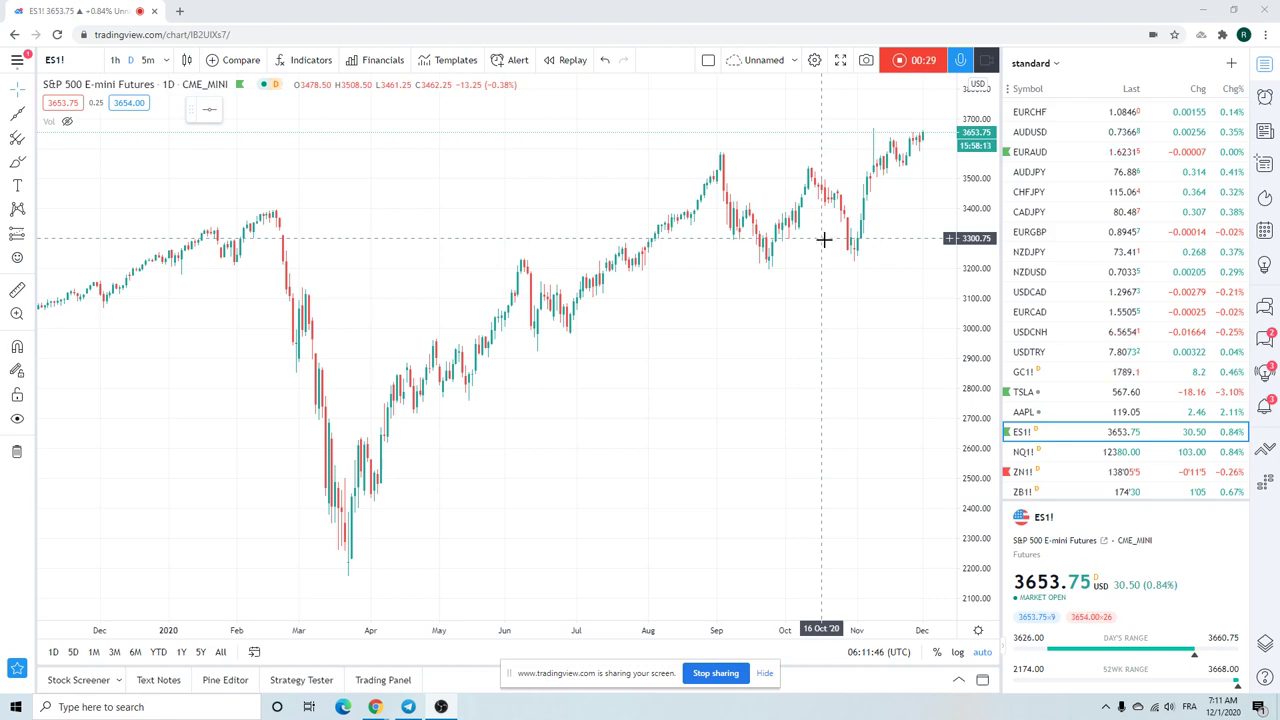
{"action": "scroll", "coordinate": [843, 283], "scroll_direction": "up", "scroll_amount": 6}
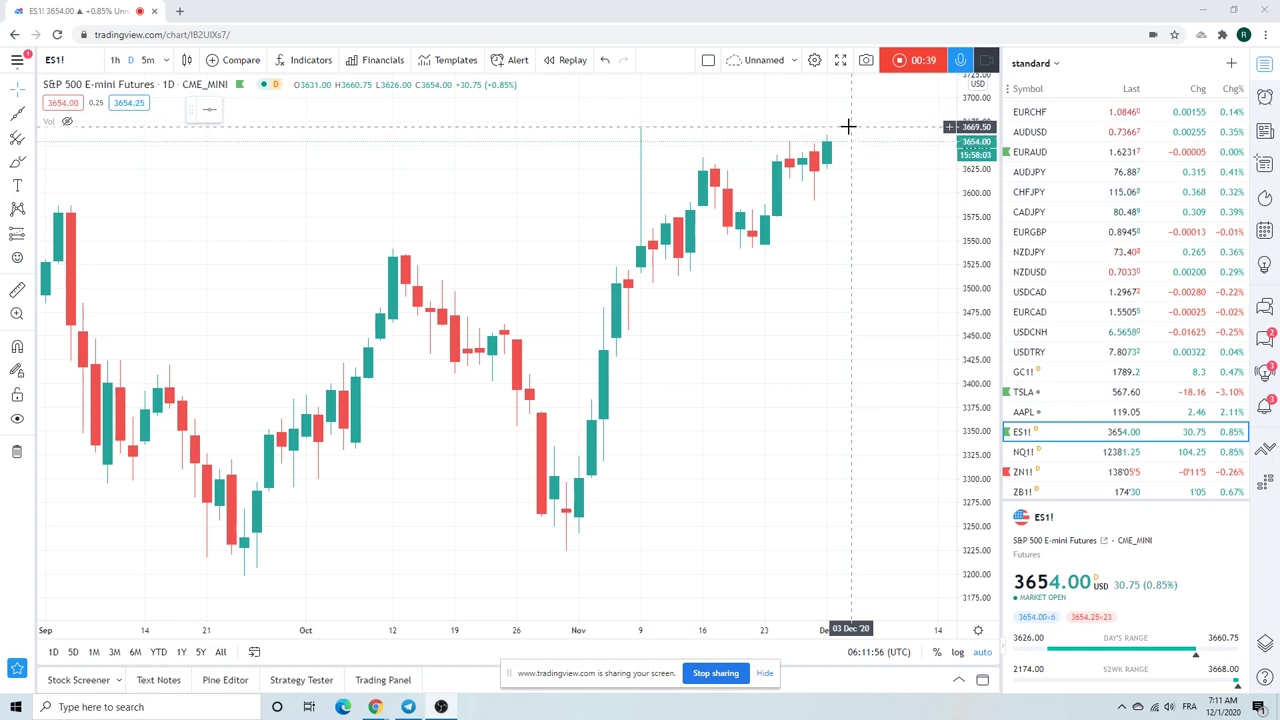
{"action": "scroll", "coordinate": [753, 290], "scroll_direction": "down", "scroll_amount": 5}
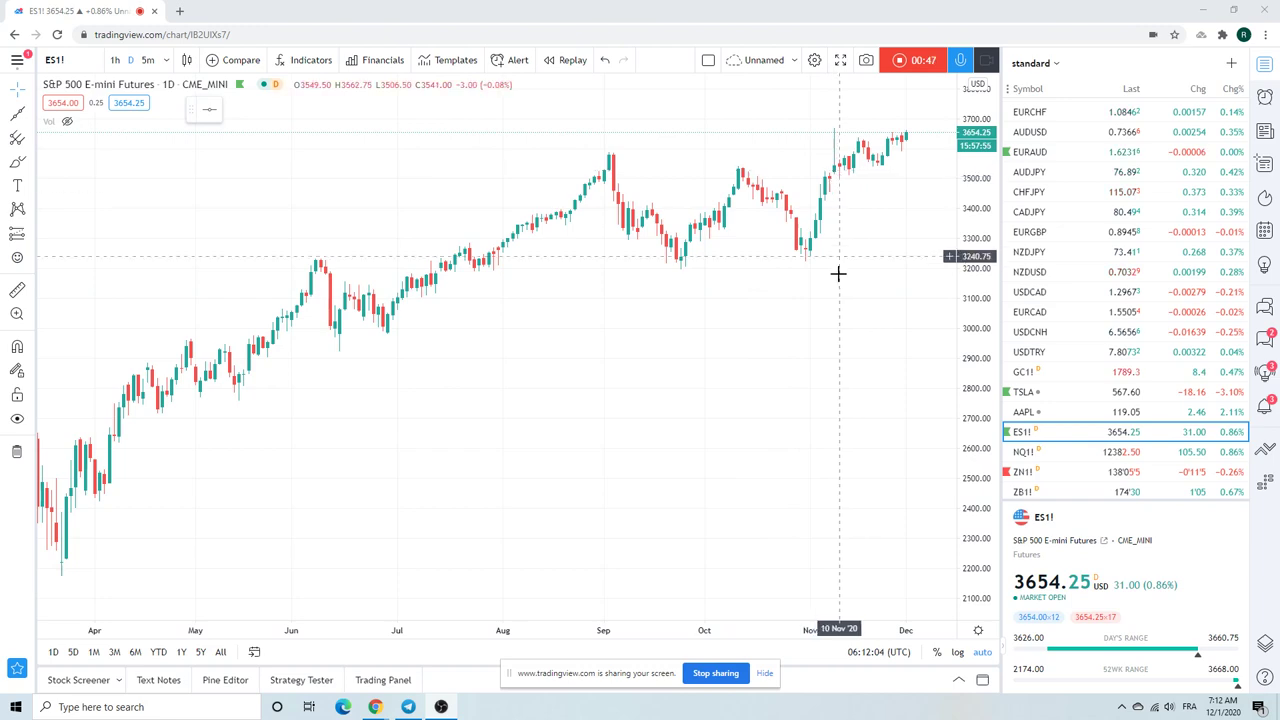
{"action": "scroll", "coordinate": [820, 343], "scroll_direction": "up", "scroll_amount": 3}
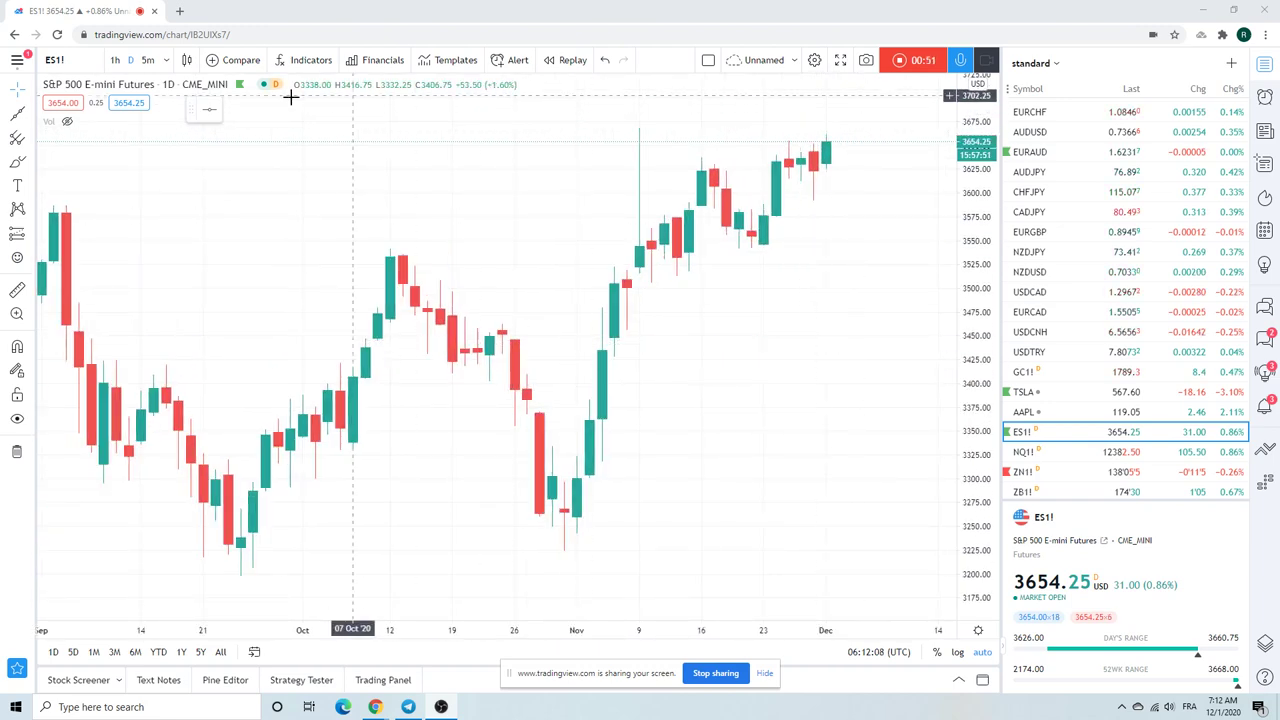
{"action": "left_click", "coordinate": [118, 61]}
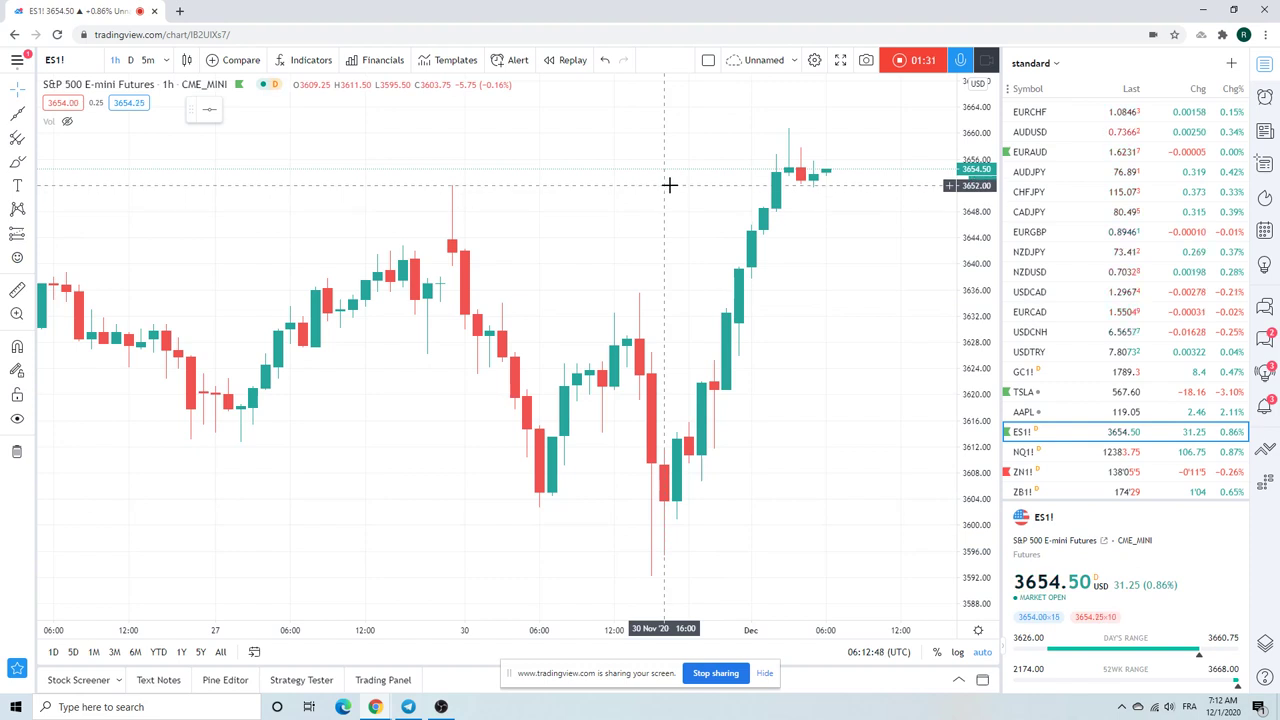
{"action": "scroll", "coordinate": [669, 184], "scroll_direction": "down", "scroll_amount": 2}
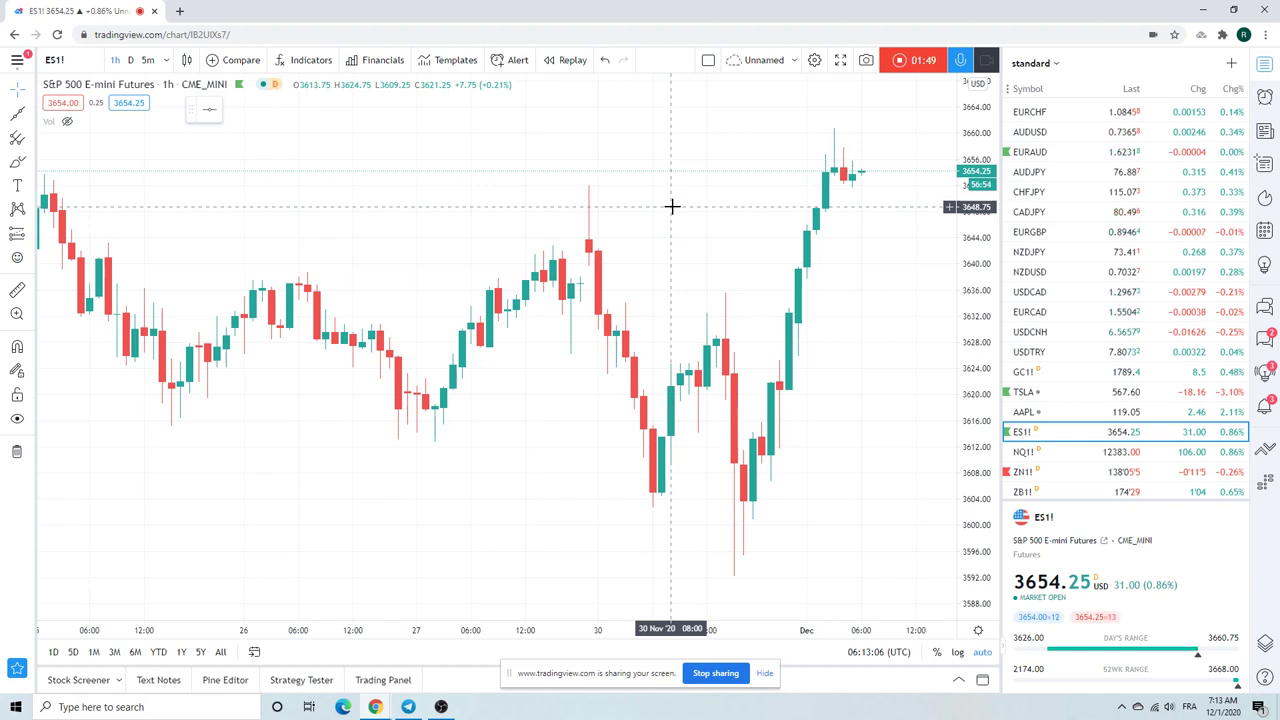
{"action": "scroll", "coordinate": [1040, 295], "scroll_direction": "up", "scroll_amount": 4}
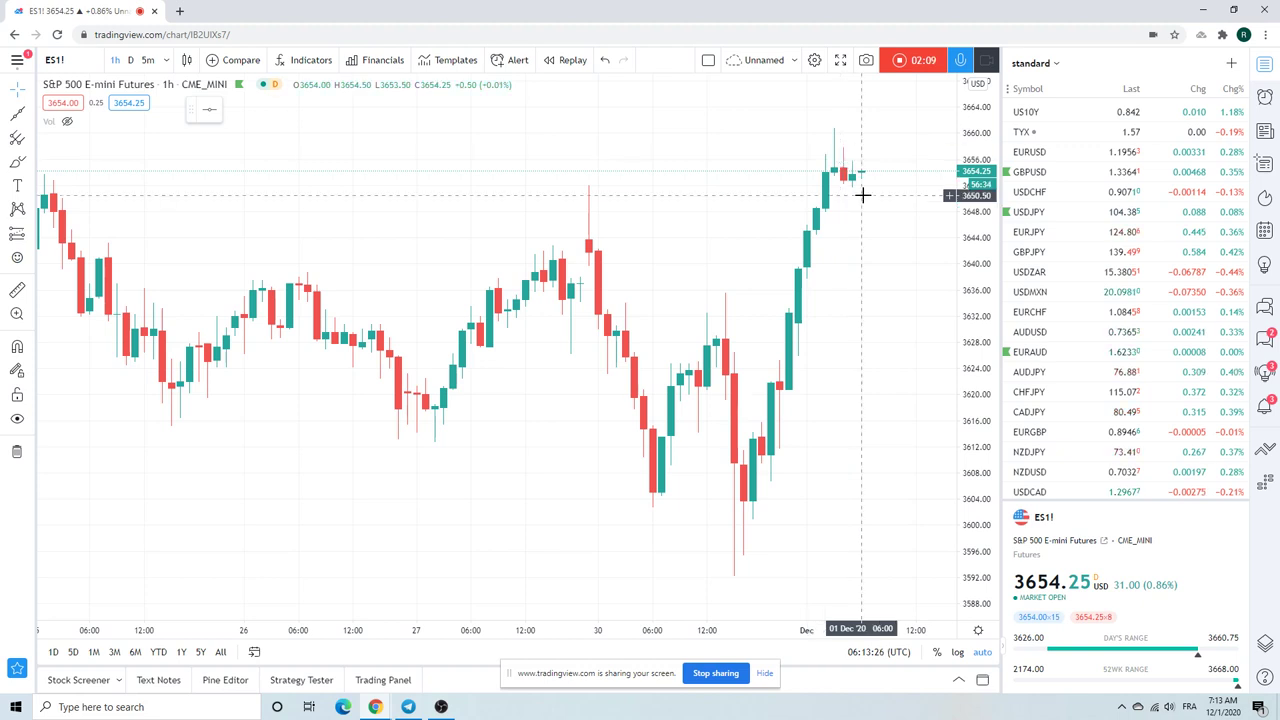
Step: Show EURUSD on zoomed-out daily candles, then load the GBPUSD daily chart
{"action": "left_click", "coordinate": [1040, 152]}
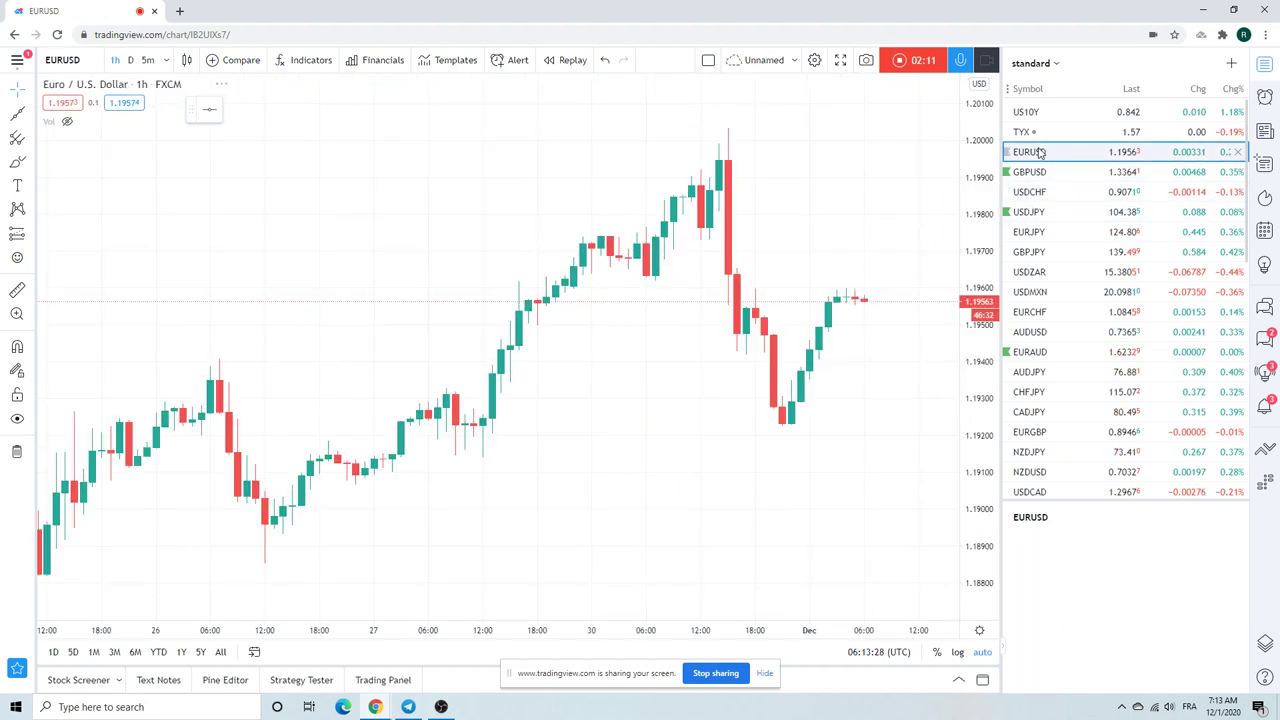
{"action": "left_click", "coordinate": [131, 61]}
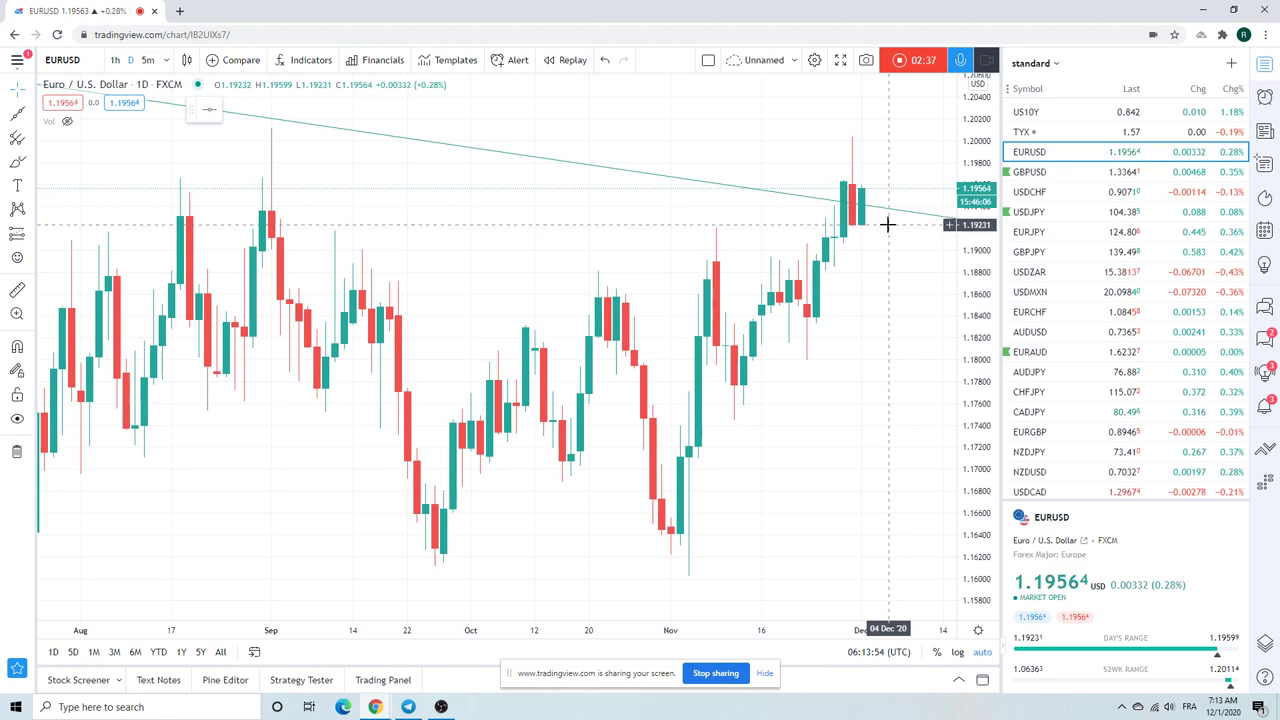
{"action": "scroll", "coordinate": [850, 230], "scroll_direction": "down", "scroll_amount": 3}
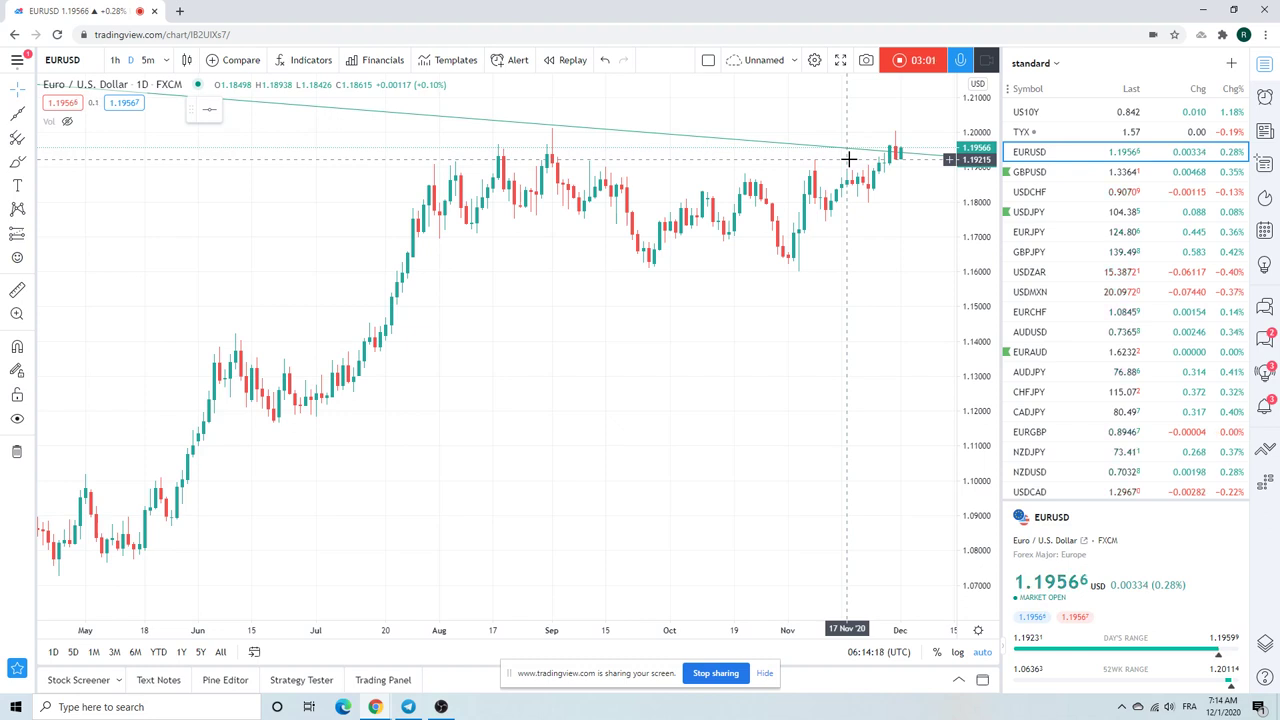
{"action": "left_click", "coordinate": [1027, 174]}
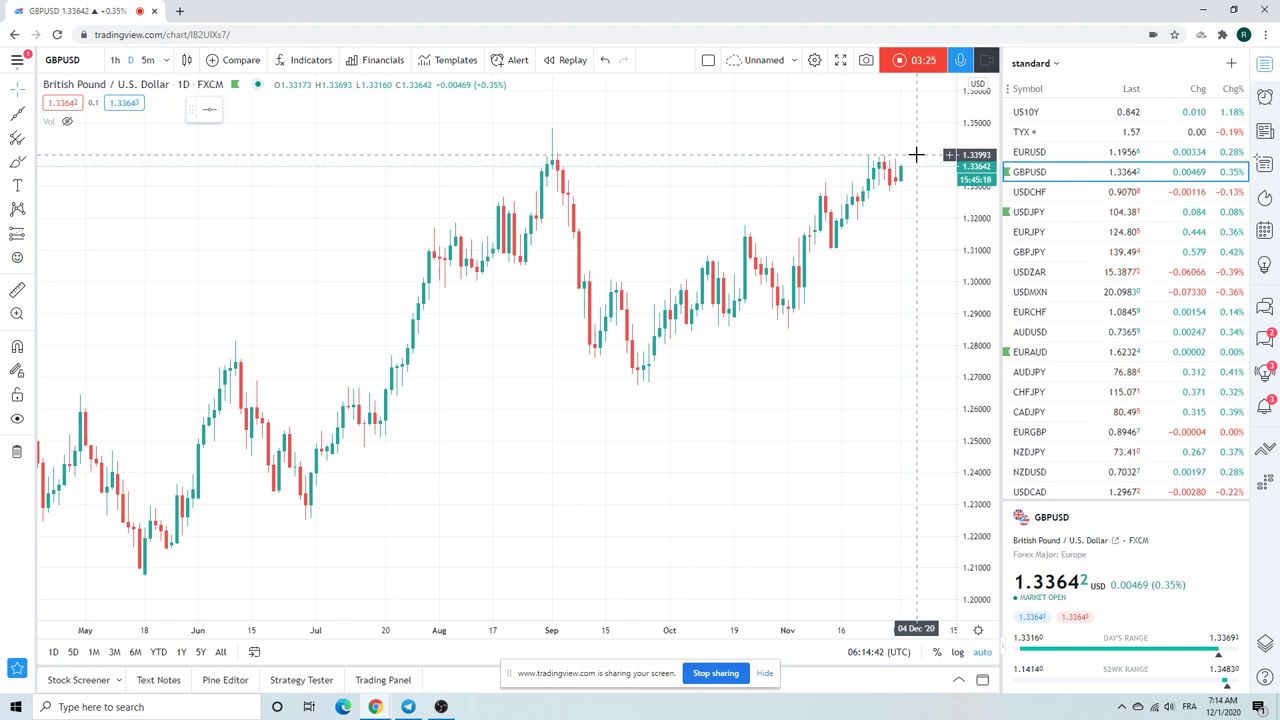
Step: Set GBPUSD to 1-hour candles and zoom out, then load the USDCHF hourly chart
{"action": "left_click", "coordinate": [115, 60]}
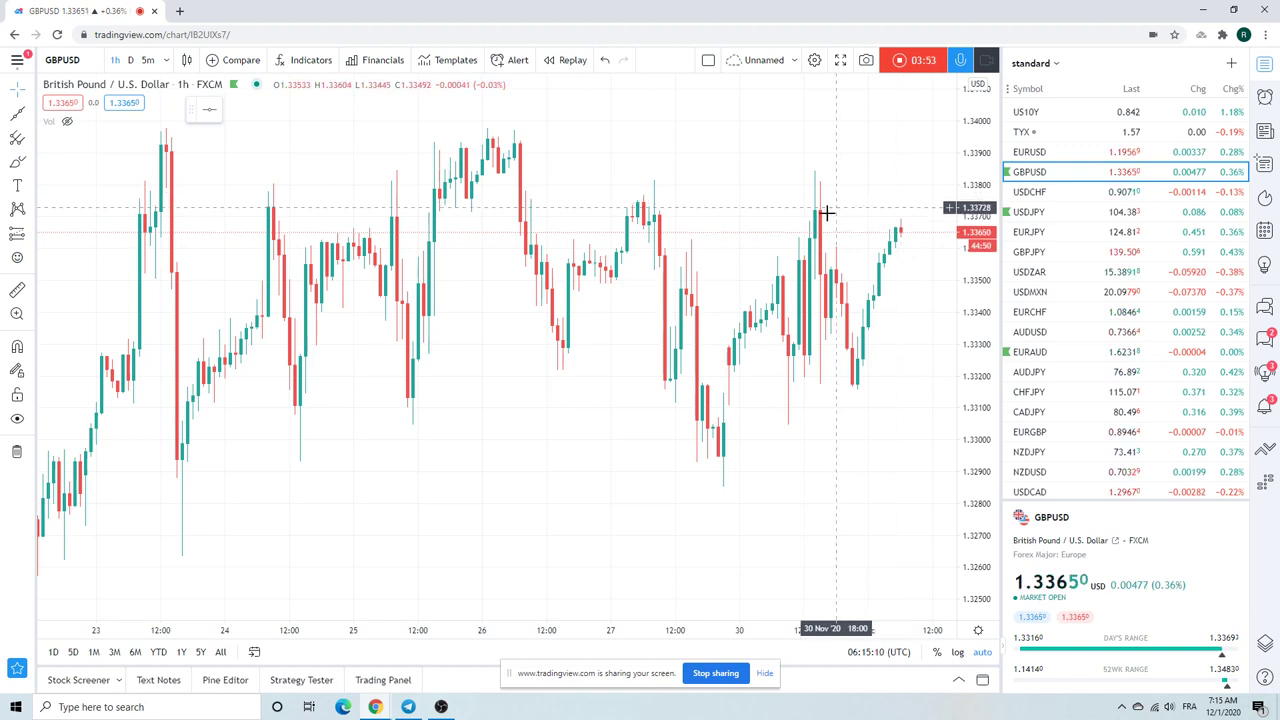
{"action": "scroll", "coordinate": [815, 215], "scroll_direction": "down", "scroll_amount": 2}
{"action": "scroll", "coordinate": [803, 218], "scroll_direction": "down", "scroll_amount": 2}
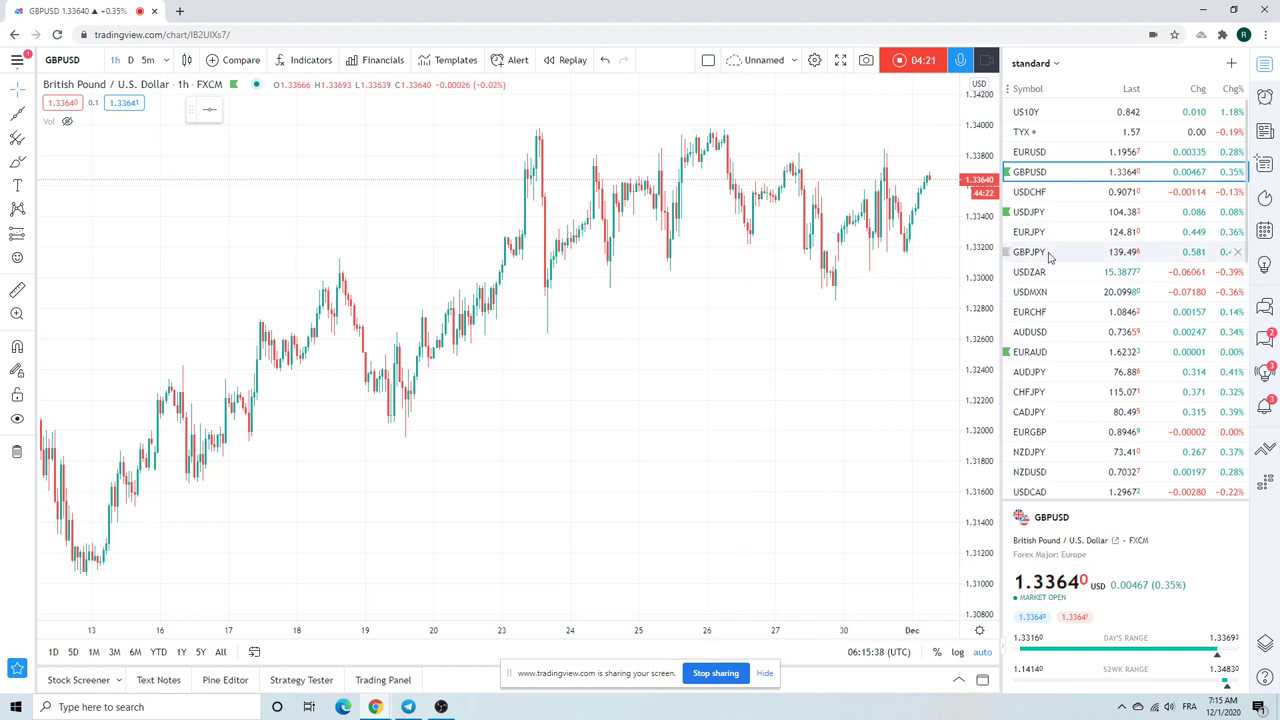
{"action": "left_click", "coordinate": [1040, 197]}
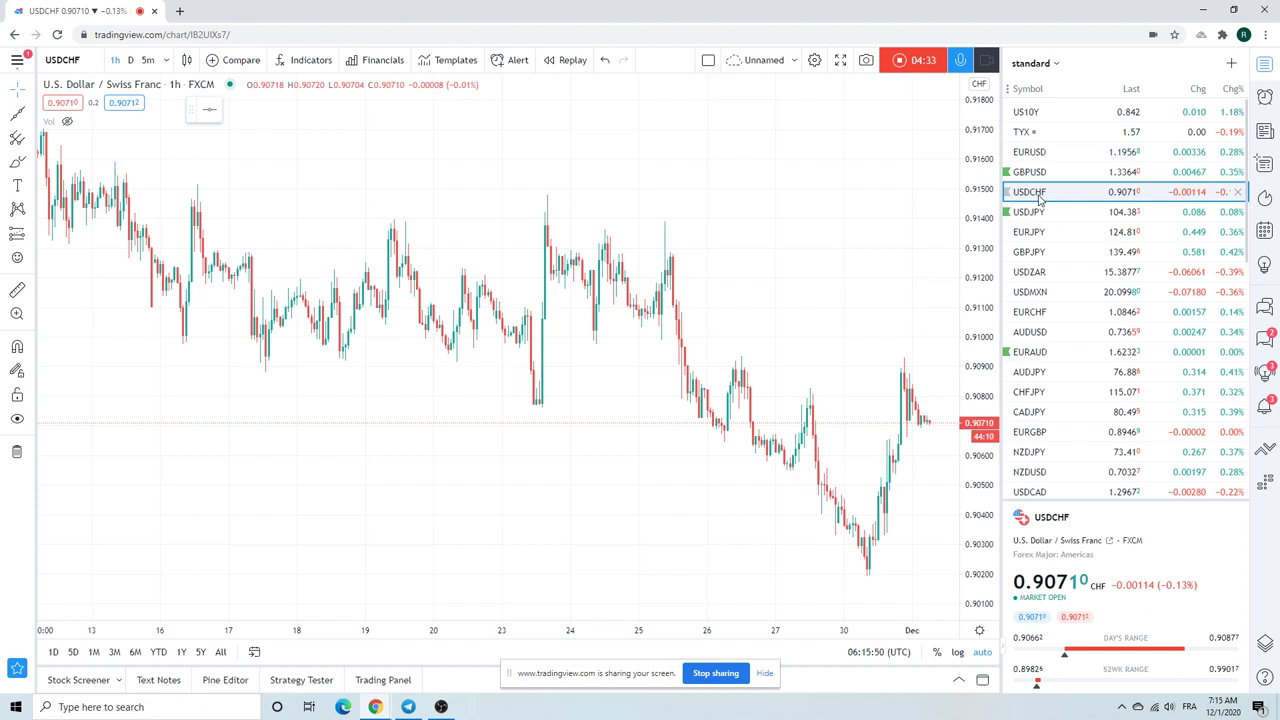
Step: Load USDJPY hourly and zoom out, then switch to the EURJPY hourly chart
{"action": "left_click", "coordinate": [1038, 212]}
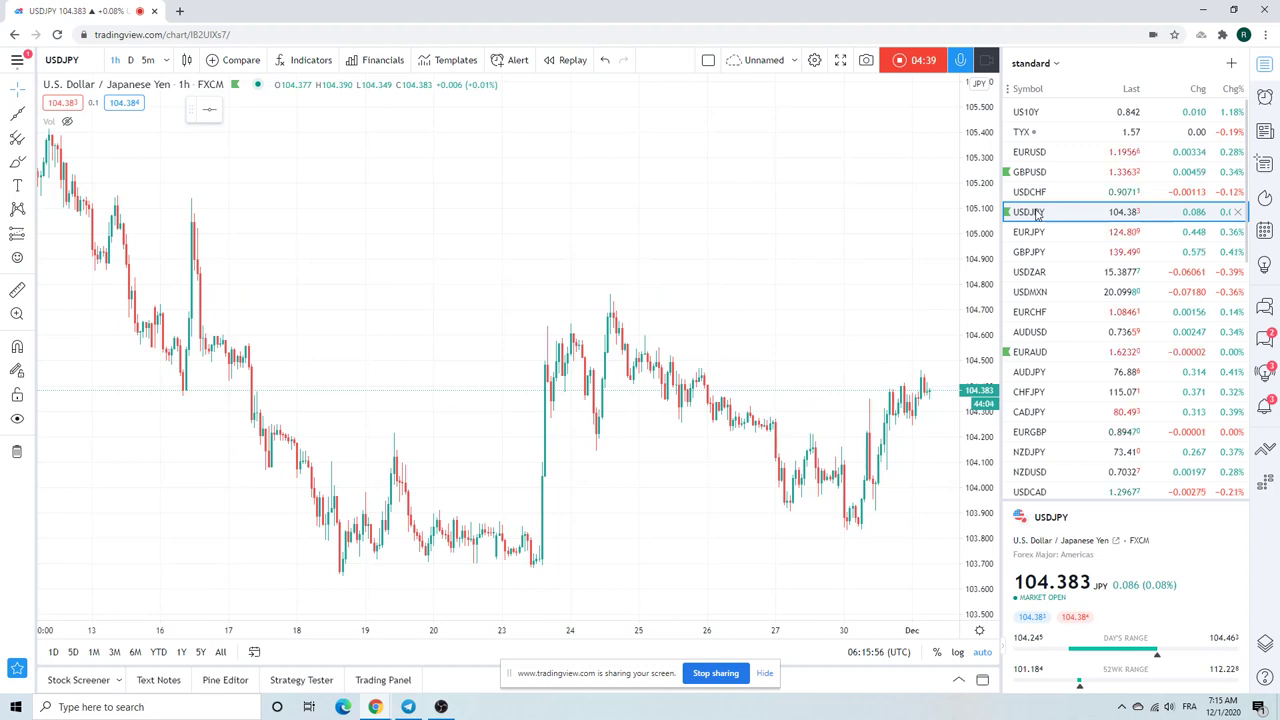
{"action": "scroll", "coordinate": [820, 340], "scroll_direction": "down", "scroll_amount": 2}
{"action": "scroll", "coordinate": [820, 337], "scroll_direction": "down", "scroll_amount": 2}
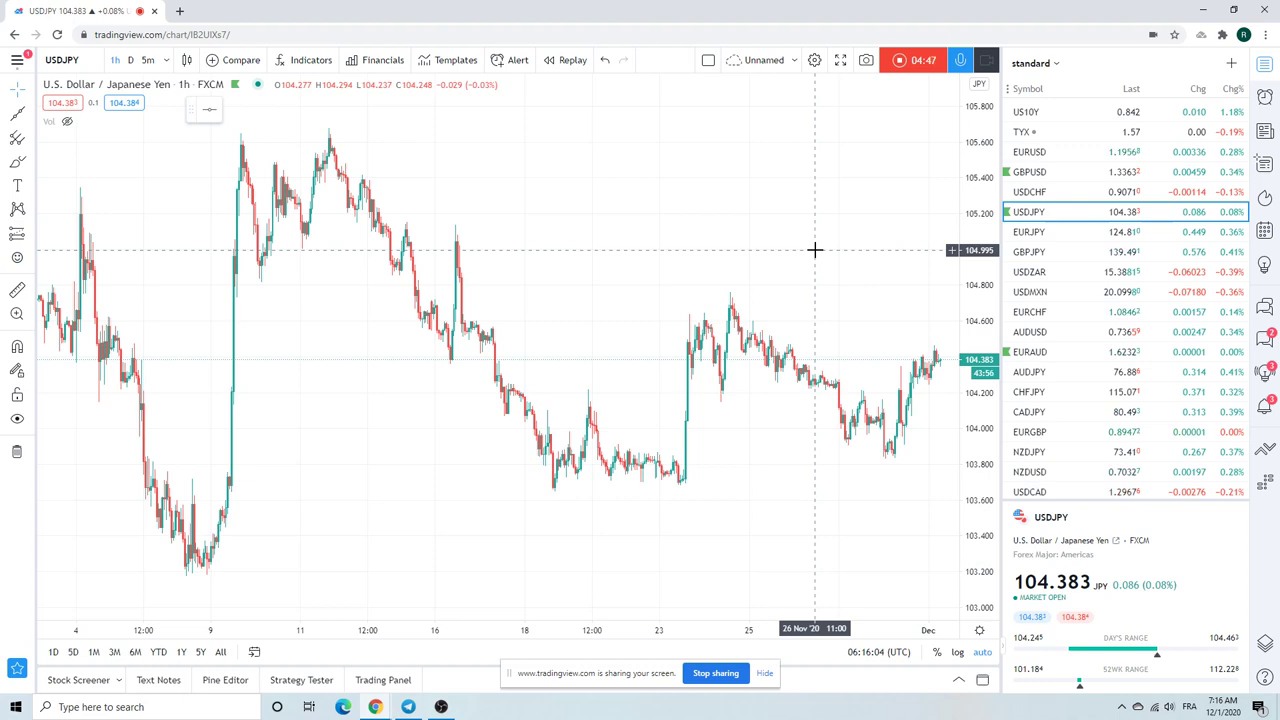
{"action": "left_click", "coordinate": [1033, 234]}
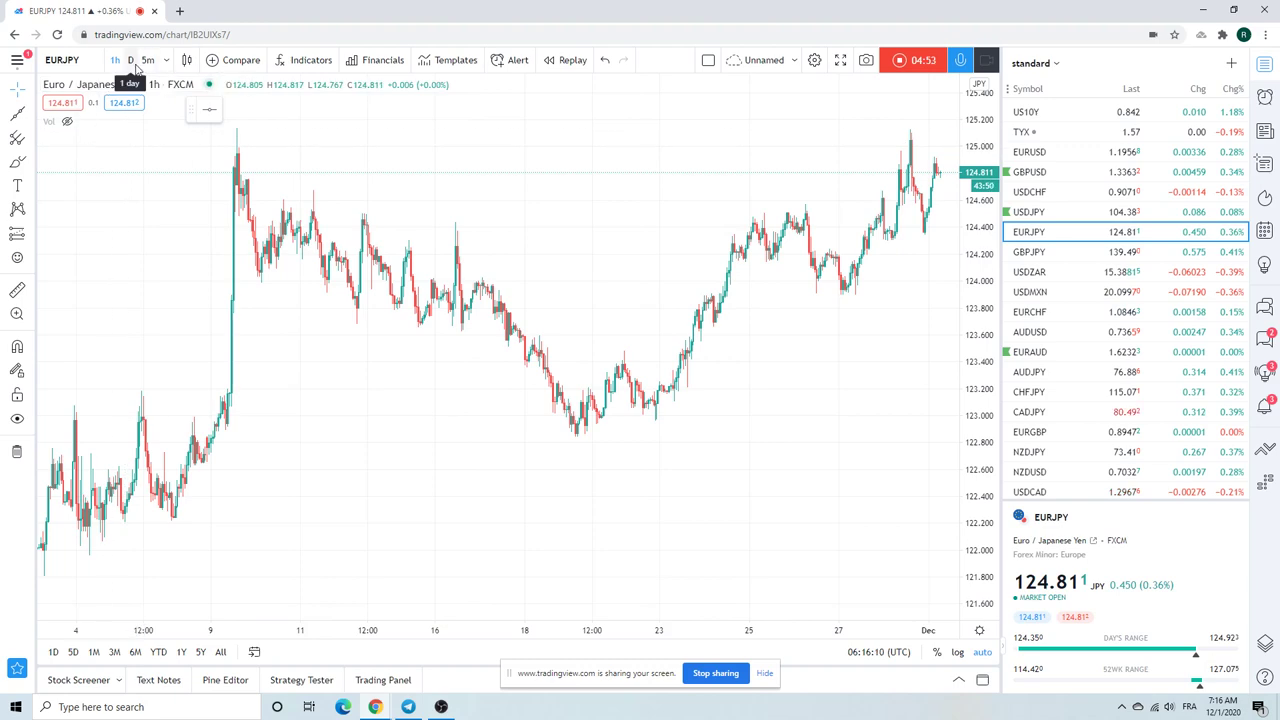
Step: Zoom into the EURJPY daily chart, then load USDZAR on daily candles
{"action": "scroll", "coordinate": [510, 300], "scroll_direction": "up", "scroll_amount": 5}
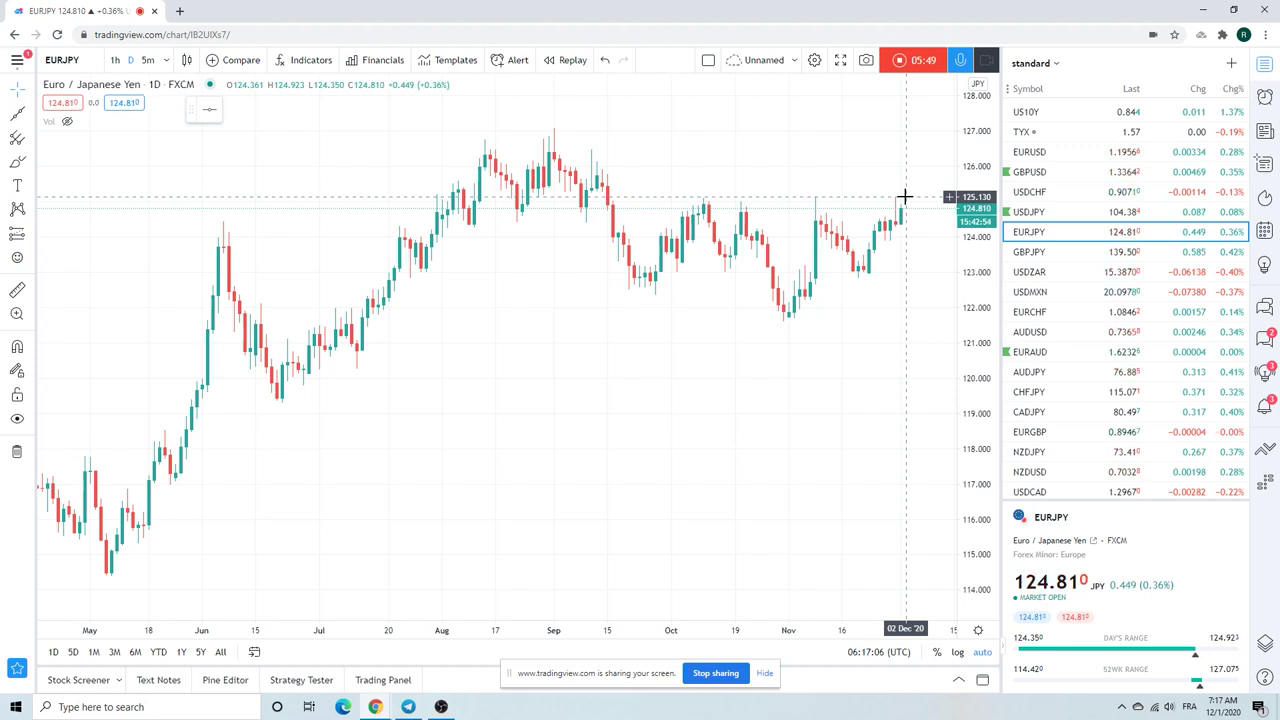
{"action": "left_click", "coordinate": [1033, 273]}
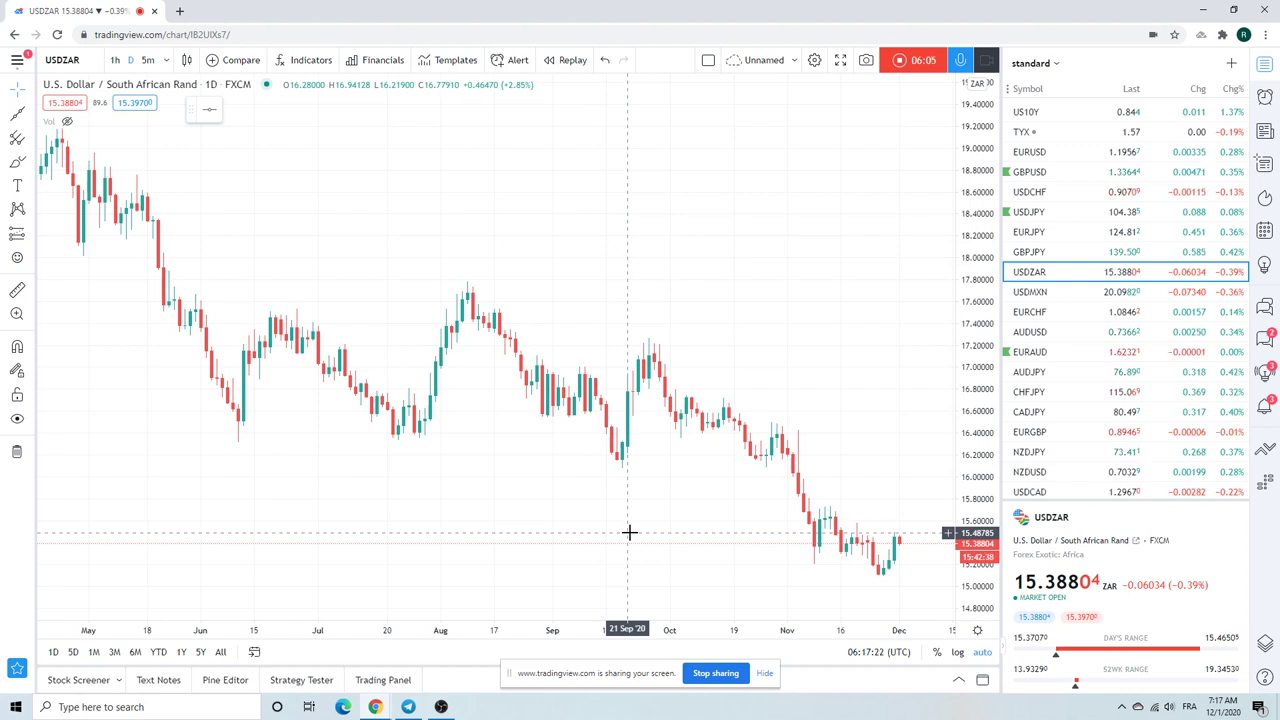
Step: Set USDZAR to 1-hour candles and zoom out to cover early November through 1 December
{"action": "left_click", "coordinate": [115, 60]}
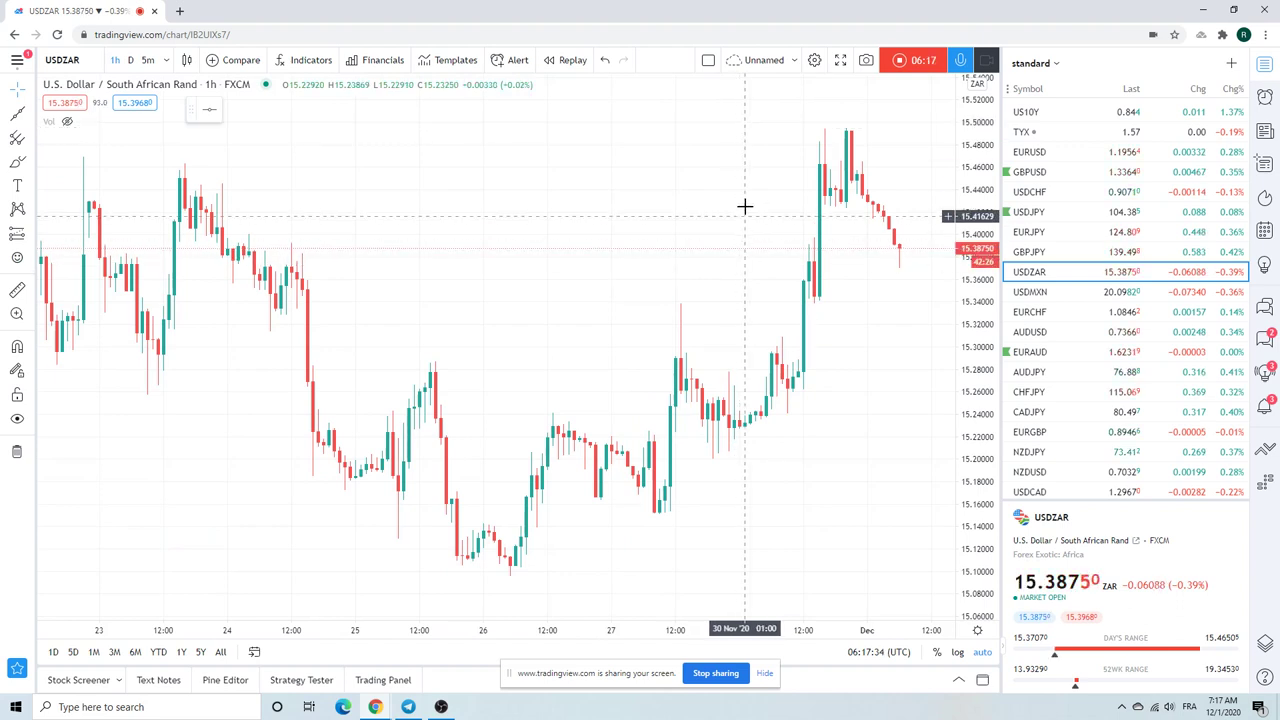
{"action": "scroll", "coordinate": [707, 252], "scroll_direction": "down", "scroll_amount": 2}
{"action": "scroll", "coordinate": [707, 252], "scroll_direction": "down", "scroll_amount": 3}
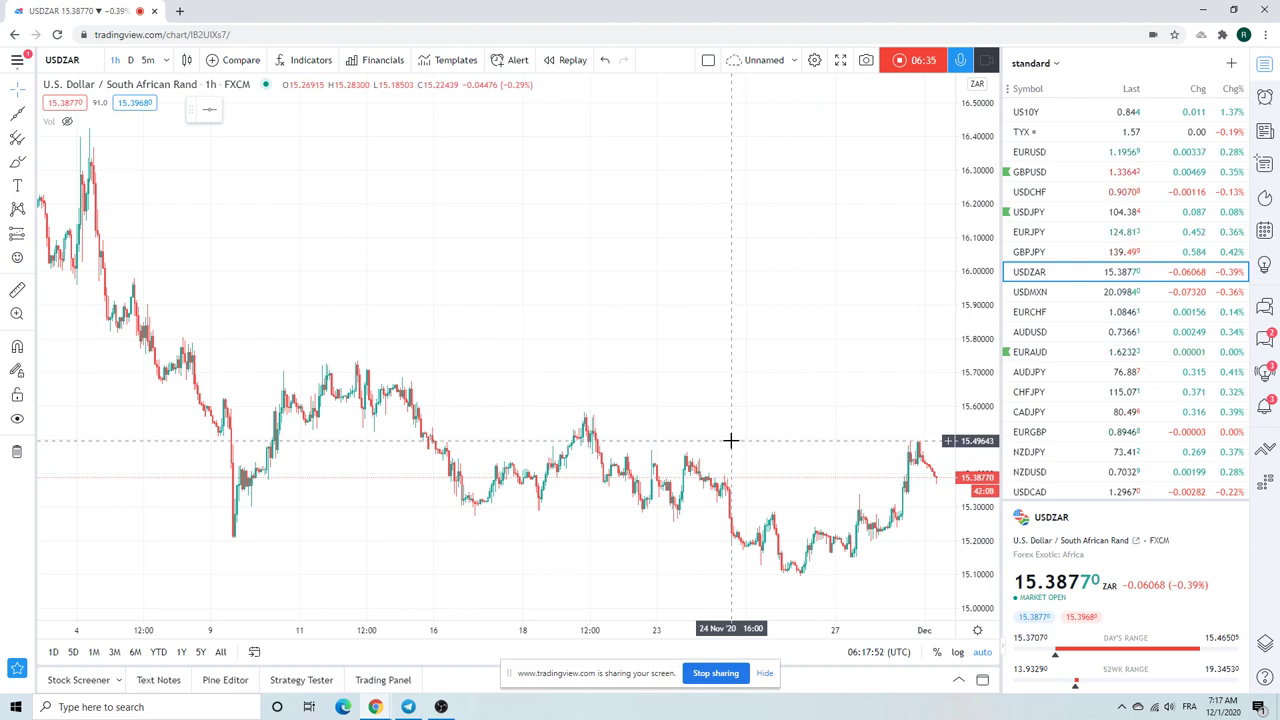
{"action": "scroll", "coordinate": [697, 329], "scroll_direction": "down", "scroll_amount": 2}
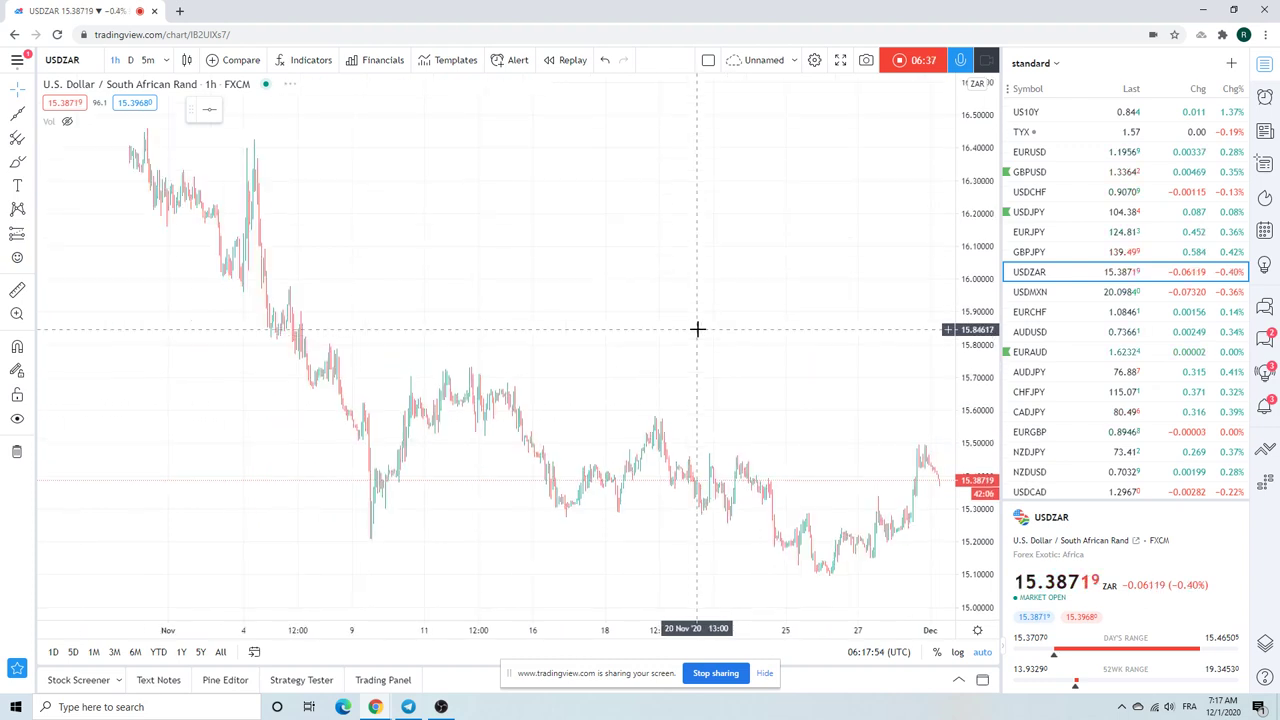
{"action": "scroll", "coordinate": [697, 329], "scroll_direction": "up", "scroll_amount": 3}
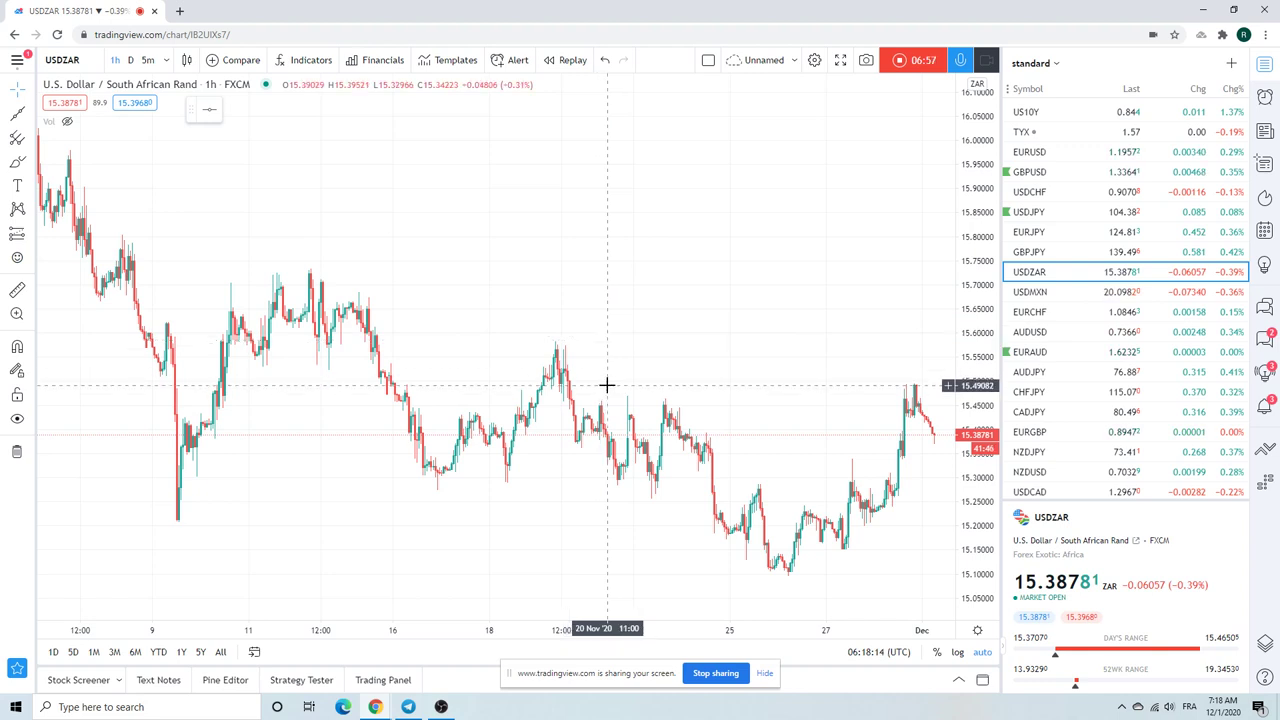
Step: Load USDMXN on daily candles and zoom in to mid-September through early December
{"action": "left_click", "coordinate": [1048, 293]}
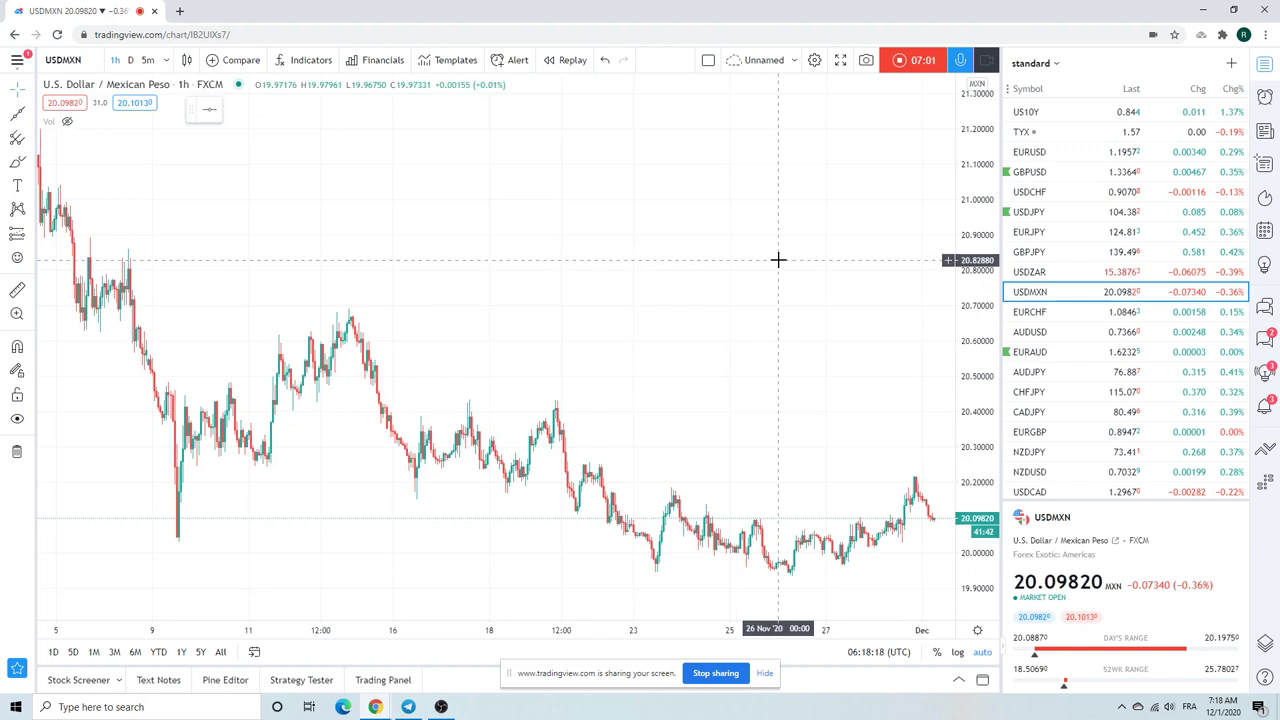
{"action": "left_click", "coordinate": [133, 62]}
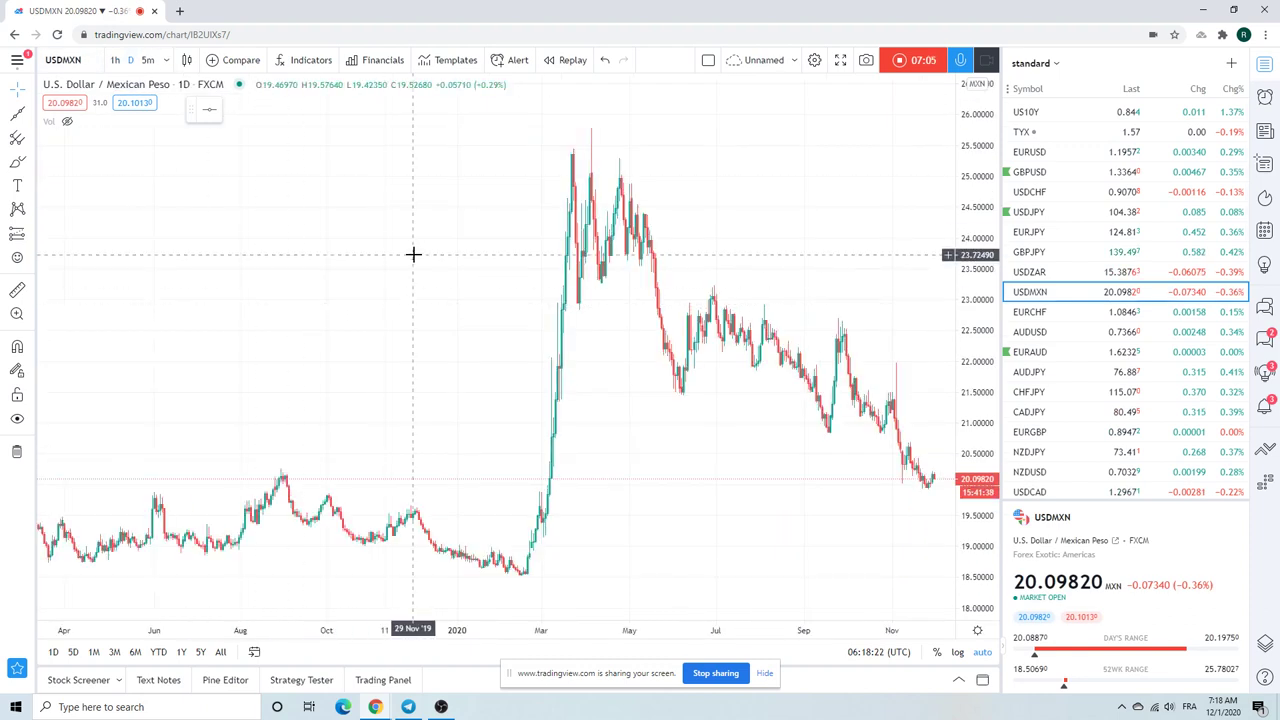
{"action": "scroll", "coordinate": [413, 254], "scroll_direction": "up", "scroll_amount": 6}
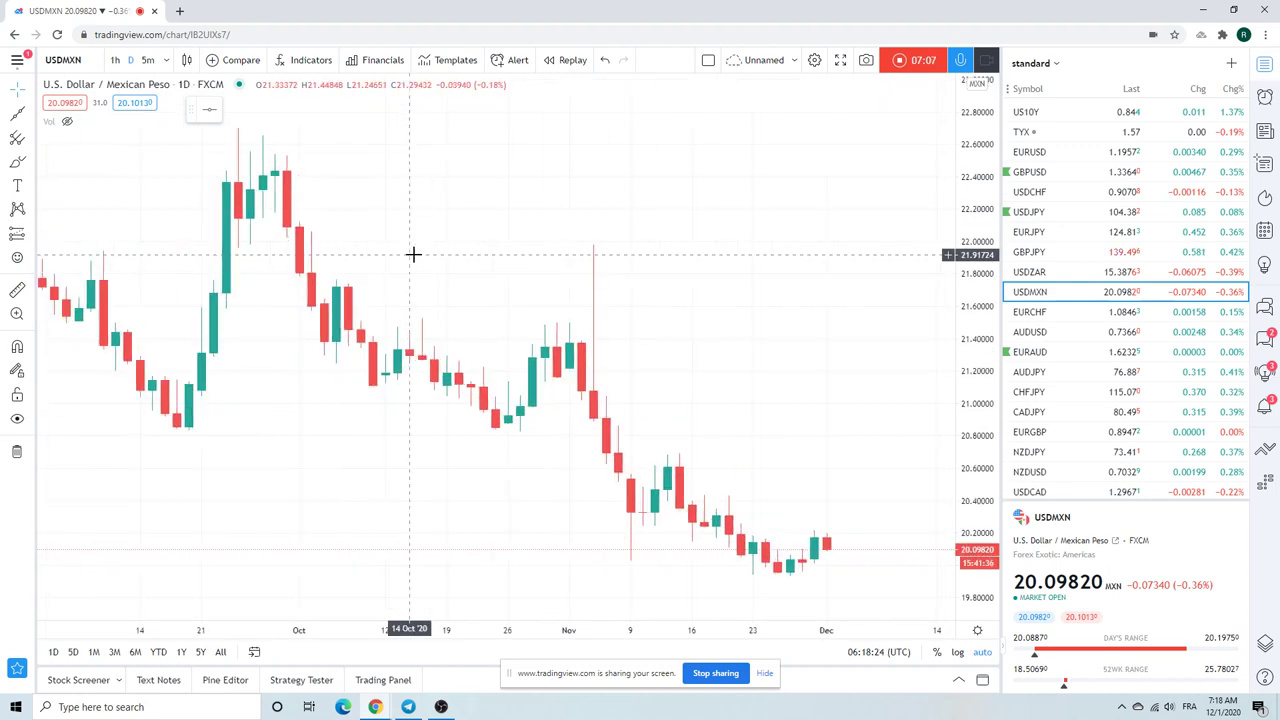
{"action": "mouse_move", "coordinate": [477, 561]}
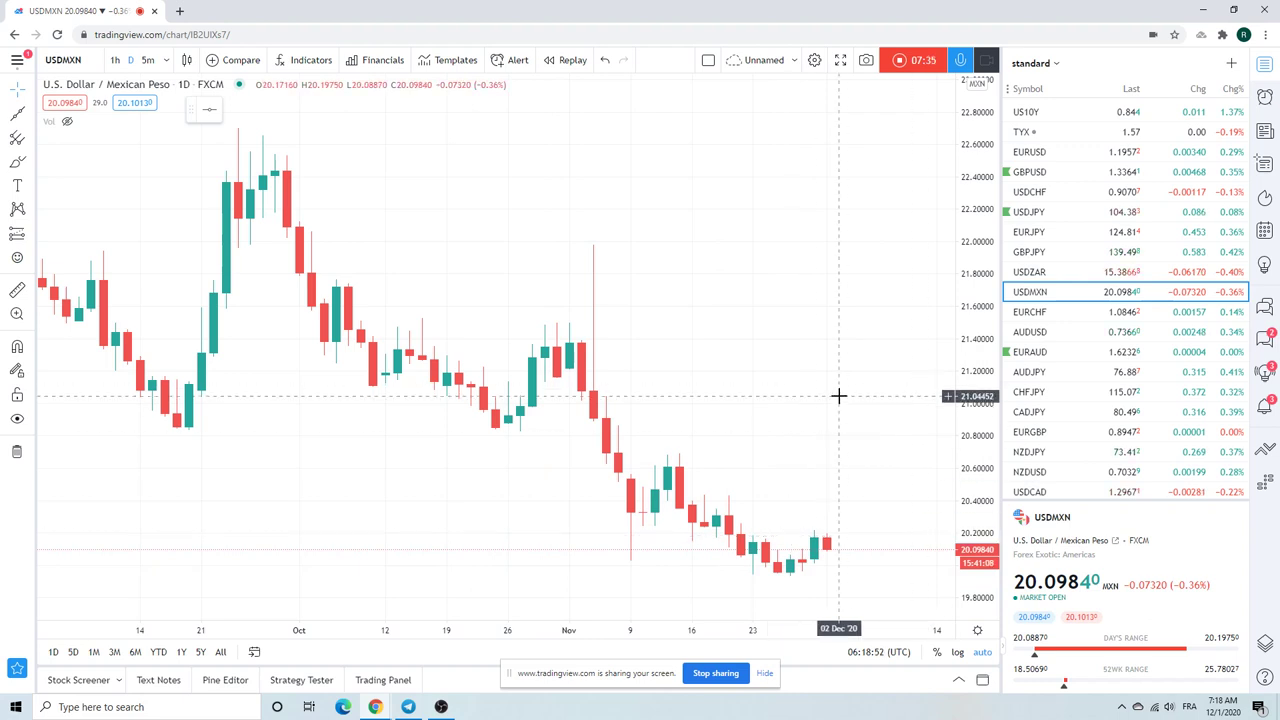
Step: Load the AUDUSD daily chart and zoom out to a July–December range
{"action": "left_click", "coordinate": [1040, 331]}
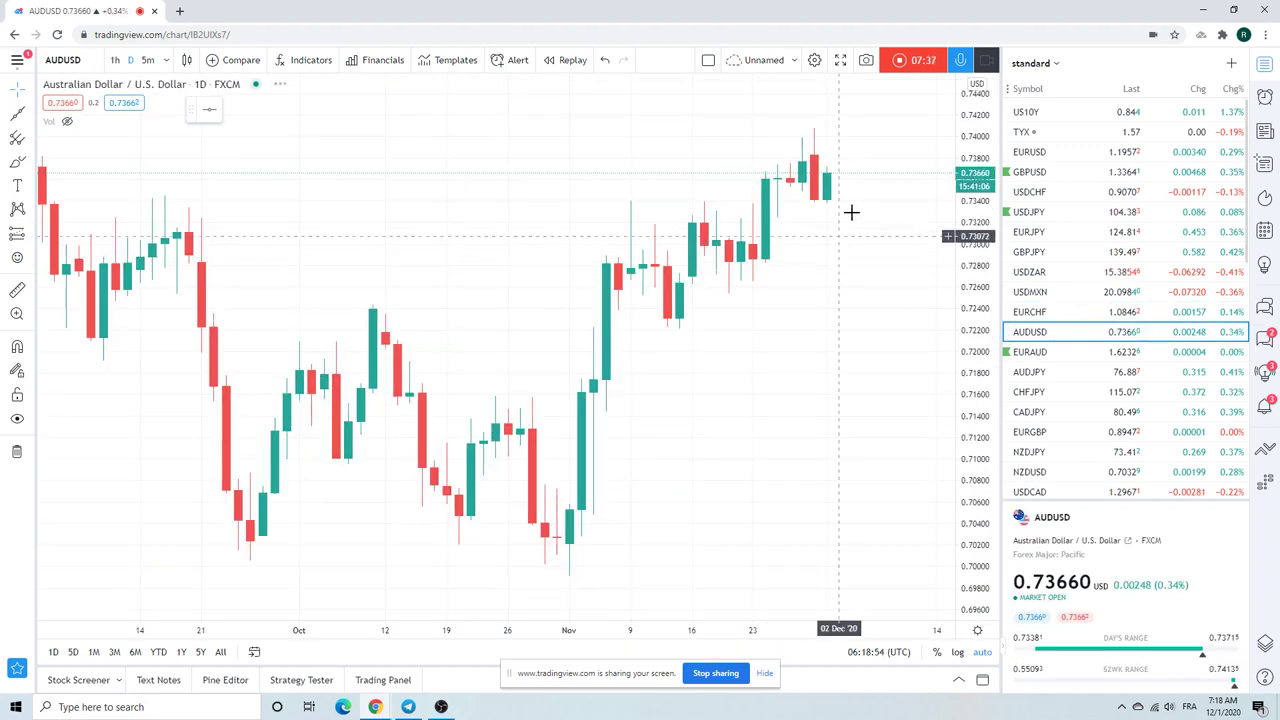
{"action": "scroll", "coordinate": [752, 250], "scroll_direction": "down", "scroll_amount": 3}
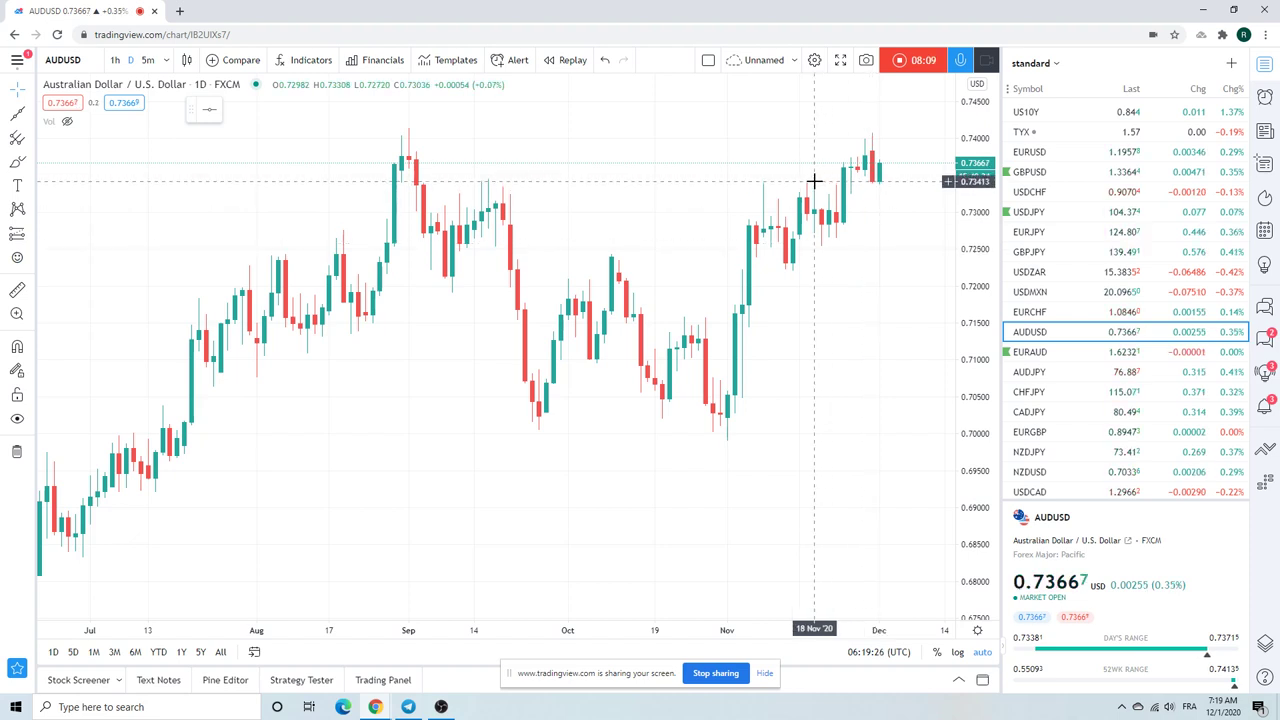
Step: Move from EURAUD to the AUDJPY daily chart and hide its drawn trend line
{"action": "left_click", "coordinate": [1043, 356]}
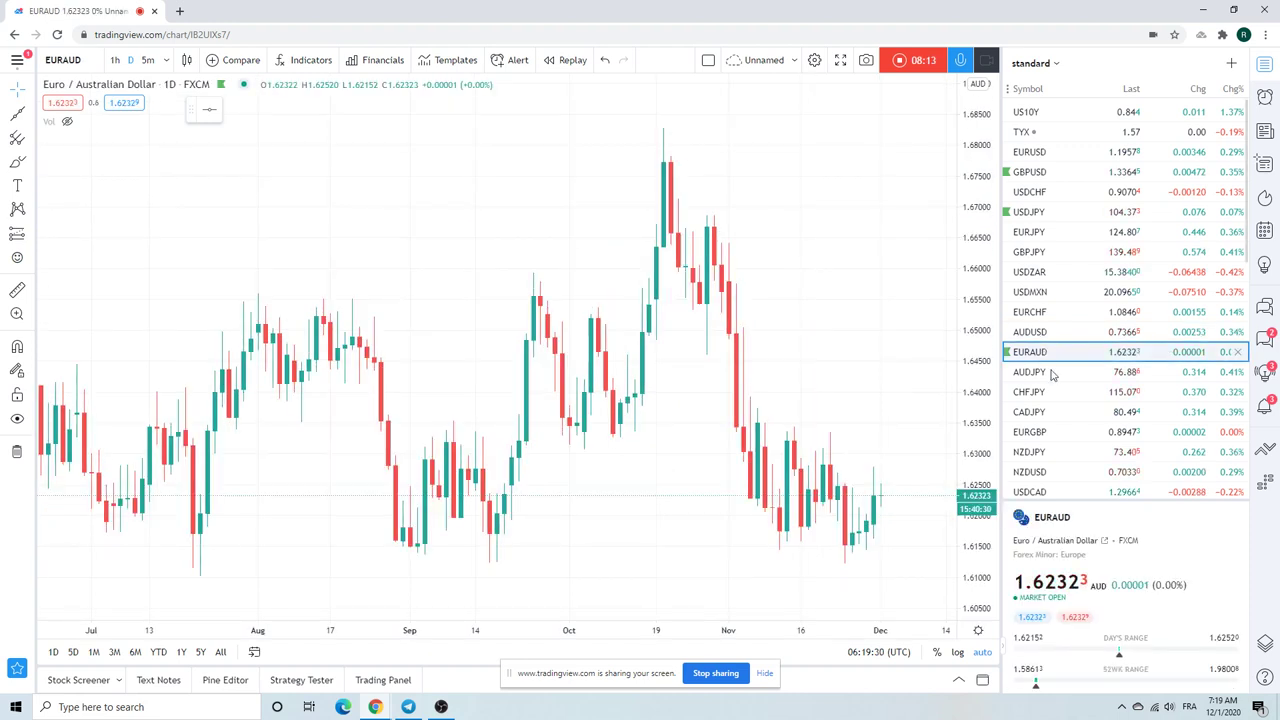
{"action": "left_click", "coordinate": [1037, 371]}
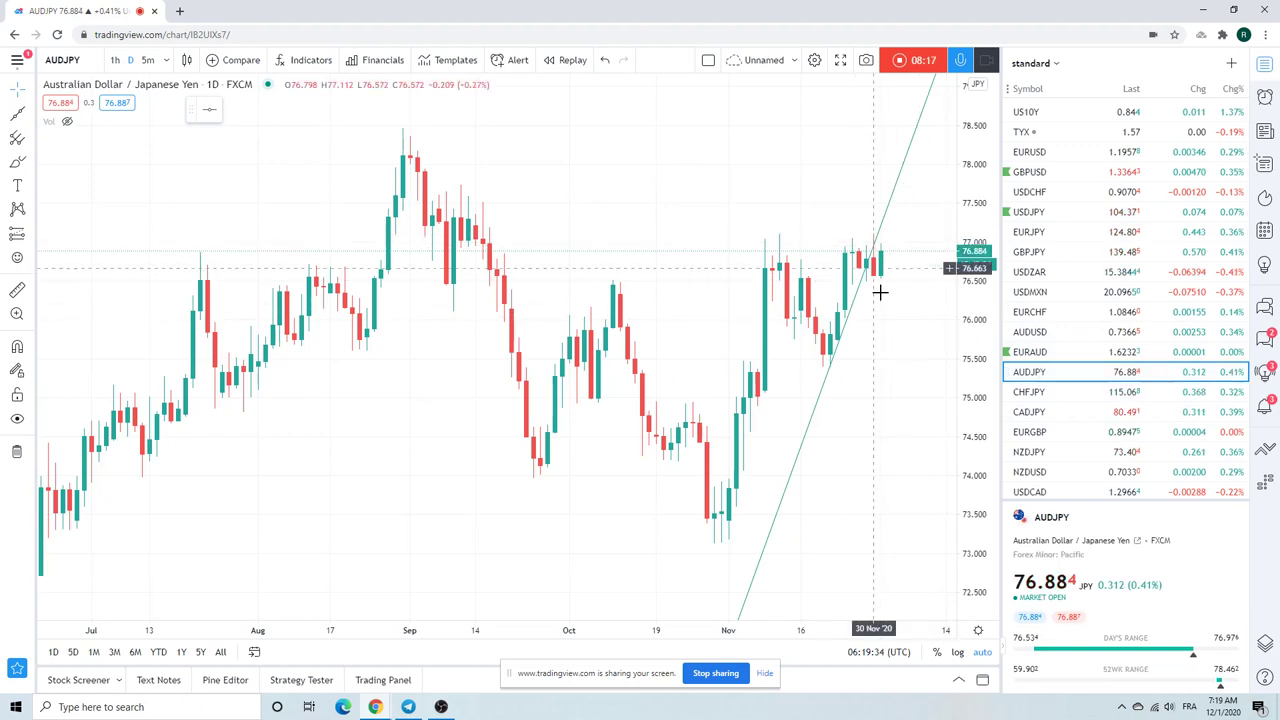
{"action": "right_click", "coordinate": [816, 411]}
{"action": "left_click", "coordinate": [898, 598]}
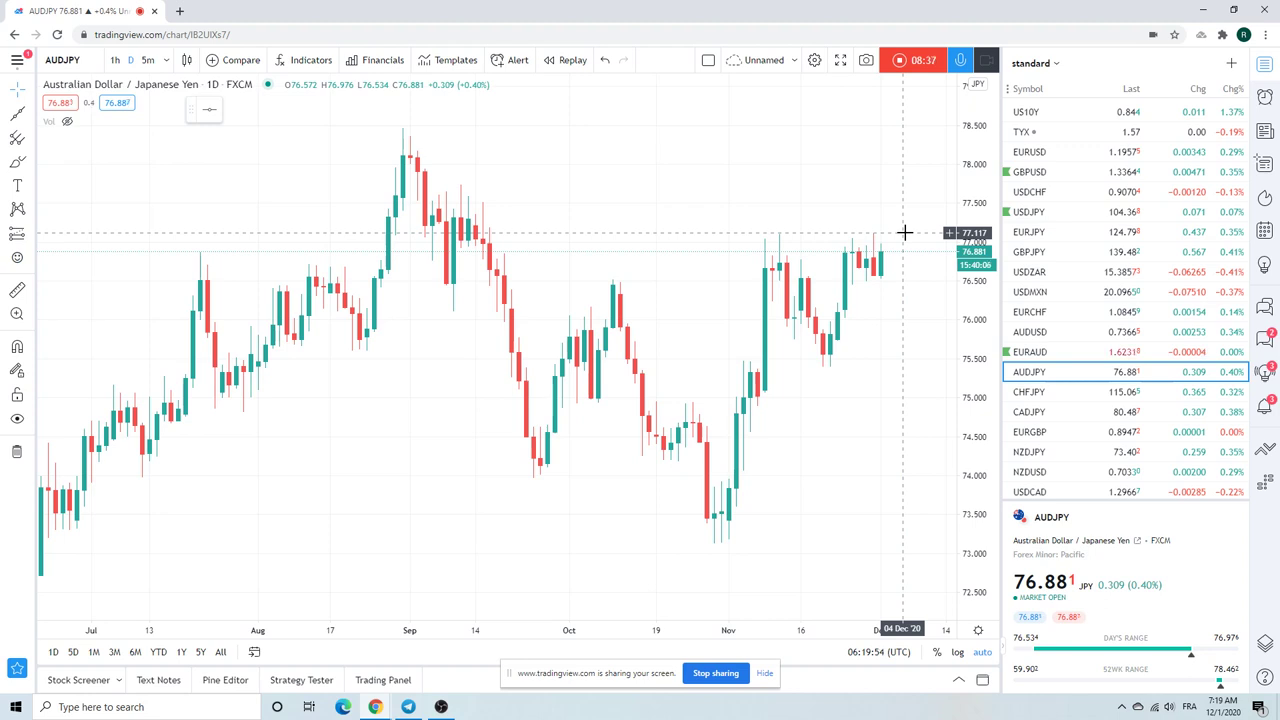
{"action": "scroll", "coordinate": [1066, 341], "scroll_direction": "down", "scroll_amount": 2}
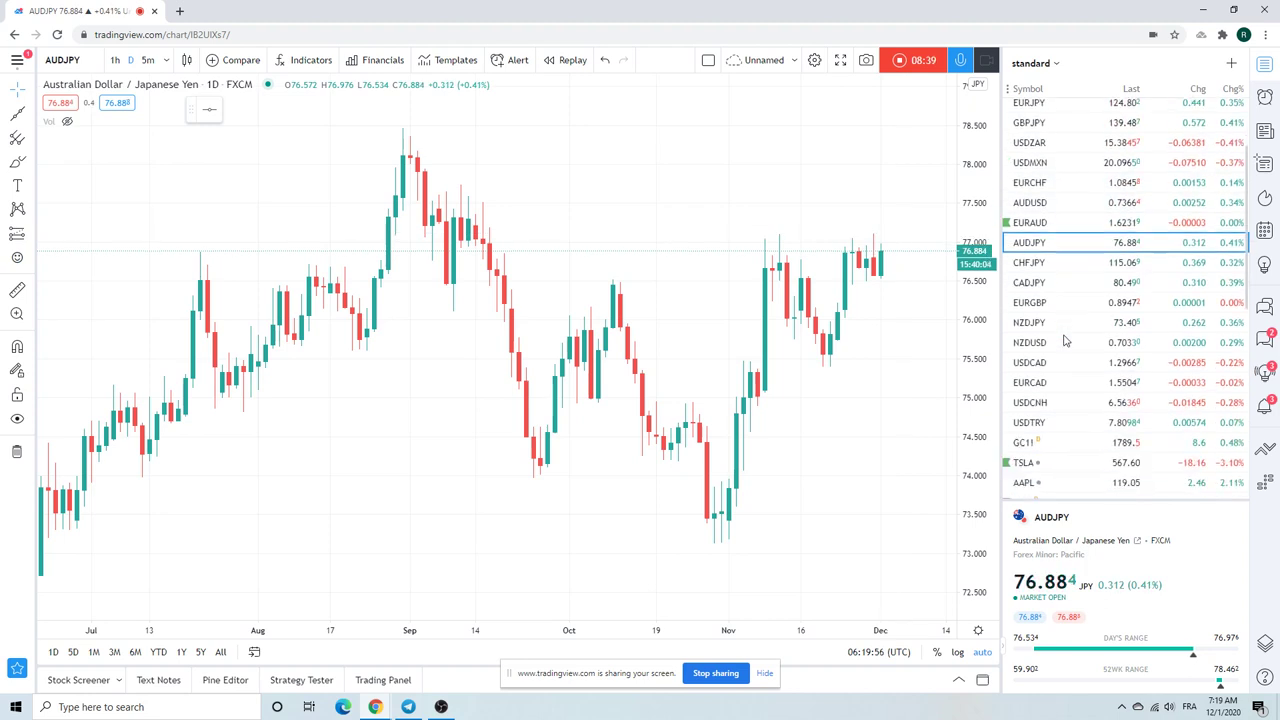
Step: Review USDCAD, then load the GC1! Gold Futures daily chart
{"action": "left_click", "coordinate": [1038, 360]}
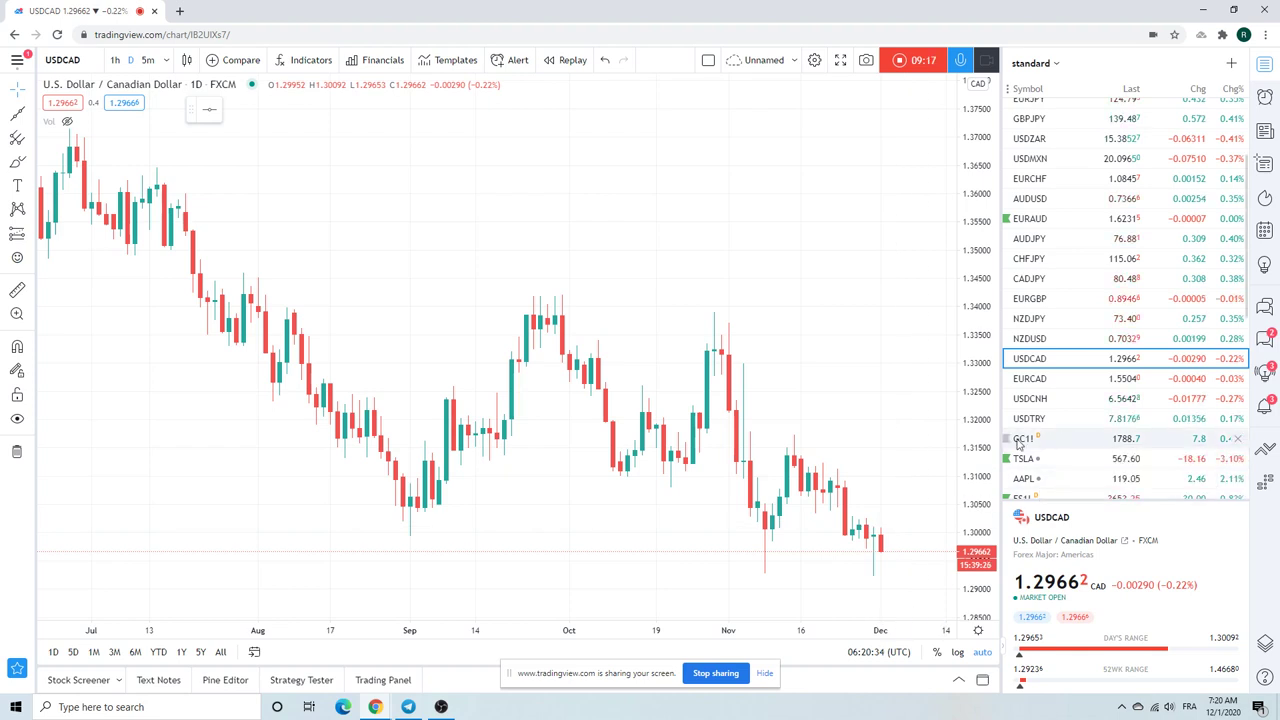
{"action": "left_click", "coordinate": [1041, 443]}
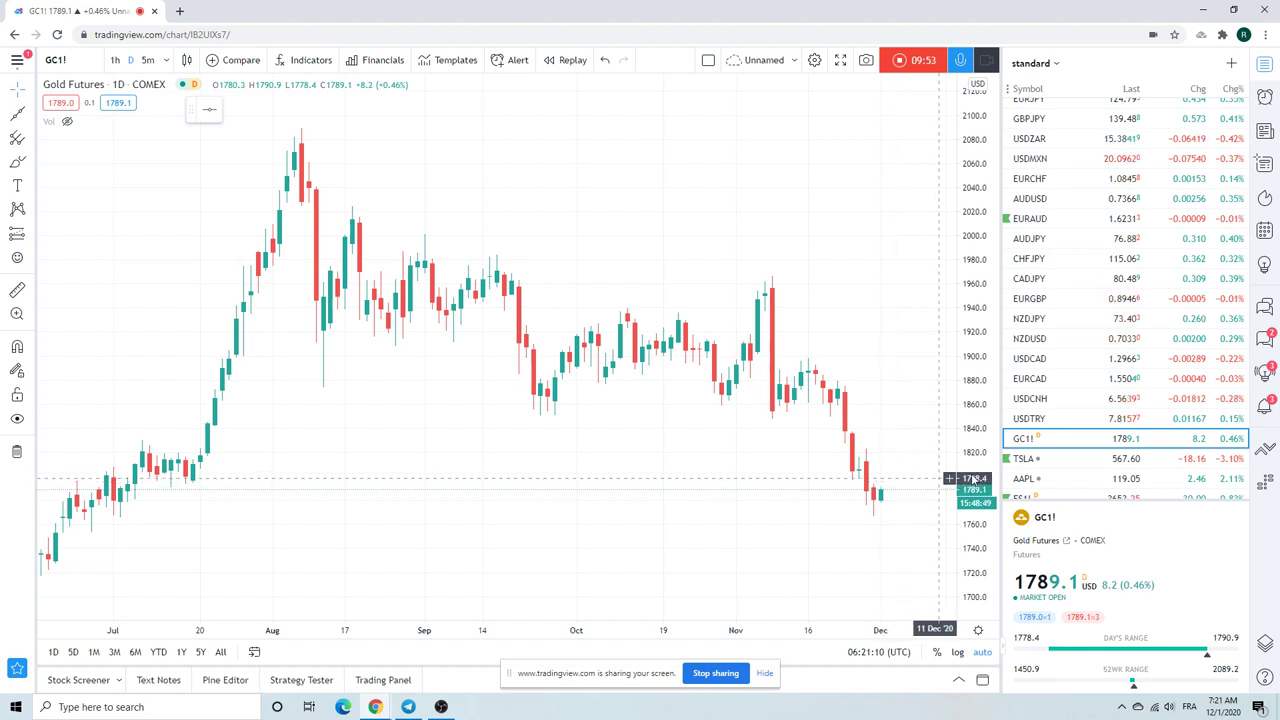
Step: Display the T-Bond Futures ZB1! daily chart, then return the watchlist to the top
{"action": "scroll", "coordinate": [1097, 430], "scroll_direction": "down", "scroll_amount": 1}
{"action": "scroll", "coordinate": [1097, 430], "scroll_direction": "down", "scroll_amount": 1}
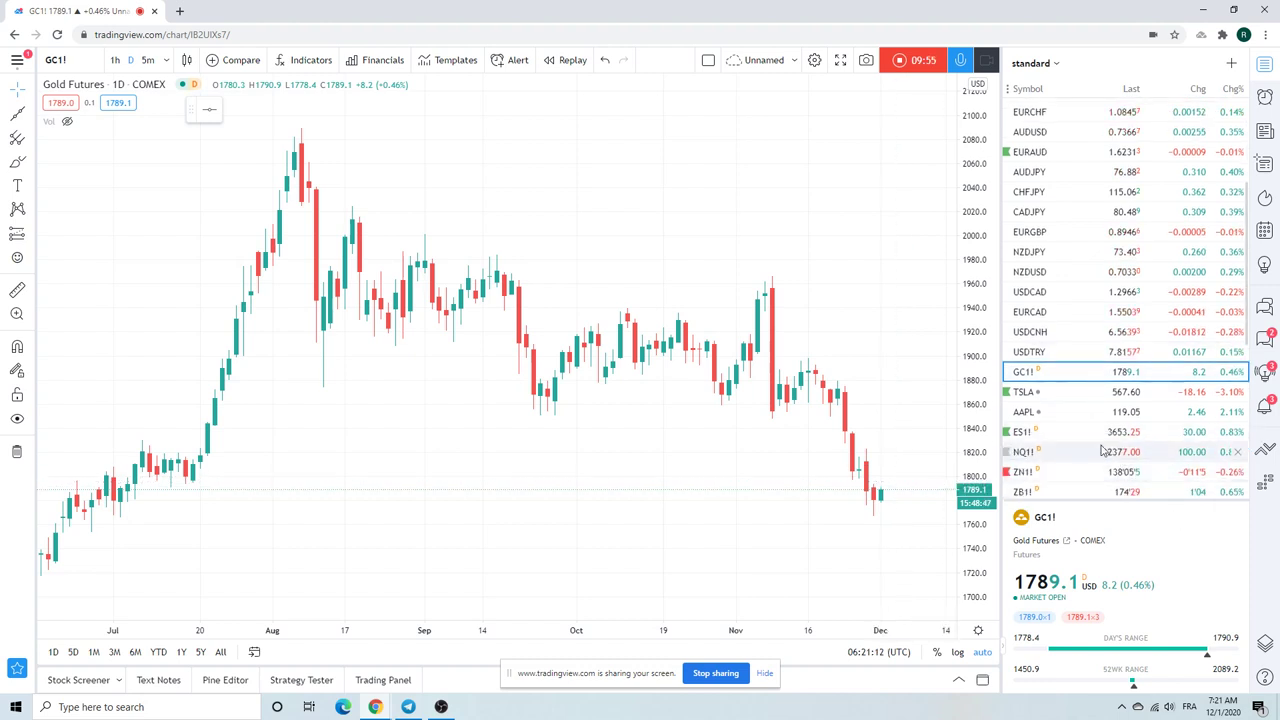
{"action": "scroll", "coordinate": [1085, 445], "scroll_direction": "down", "scroll_amount": 1}
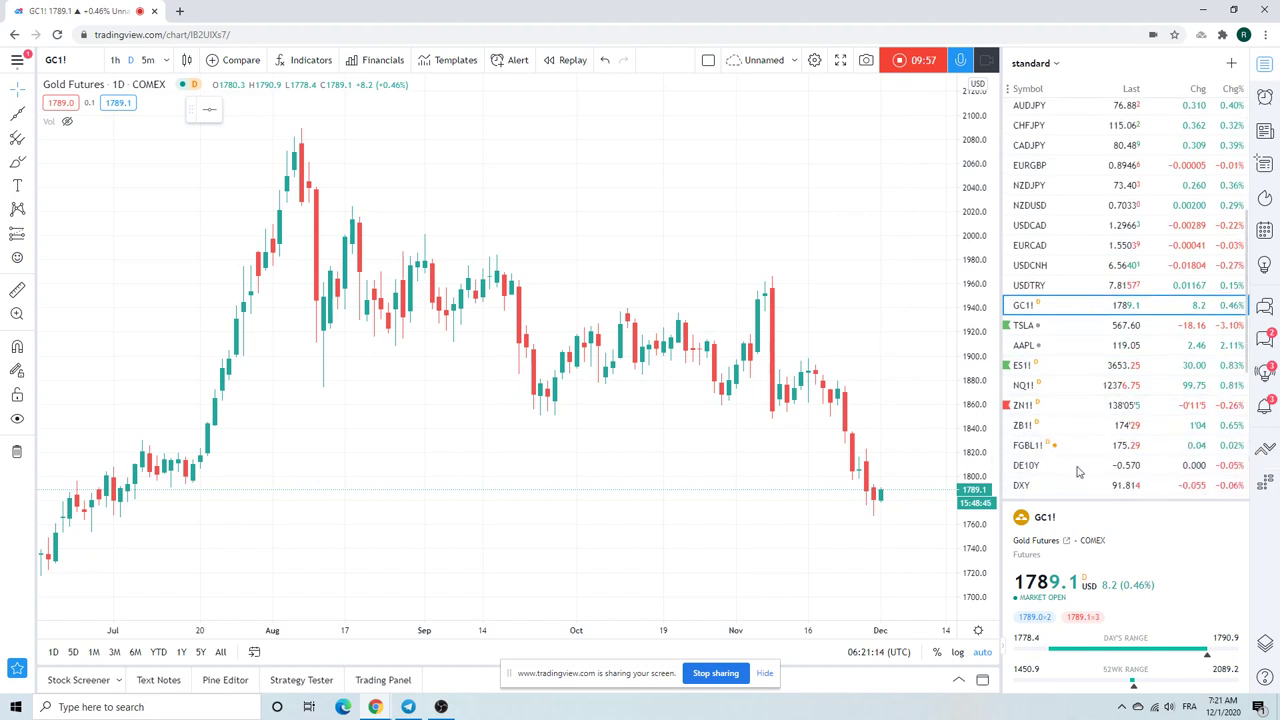
{"action": "left_click", "coordinate": [1062, 429]}
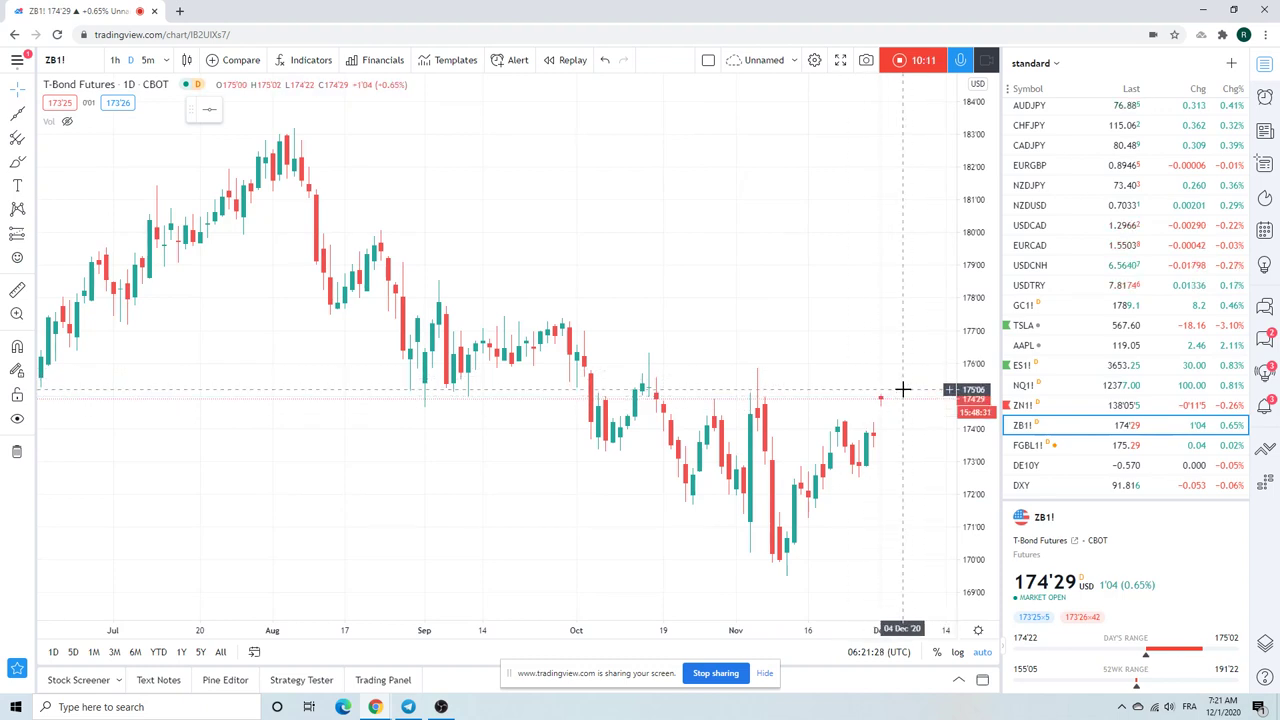
{"action": "scroll", "coordinate": [1066, 380], "scroll_direction": "up", "scroll_amount": 3}
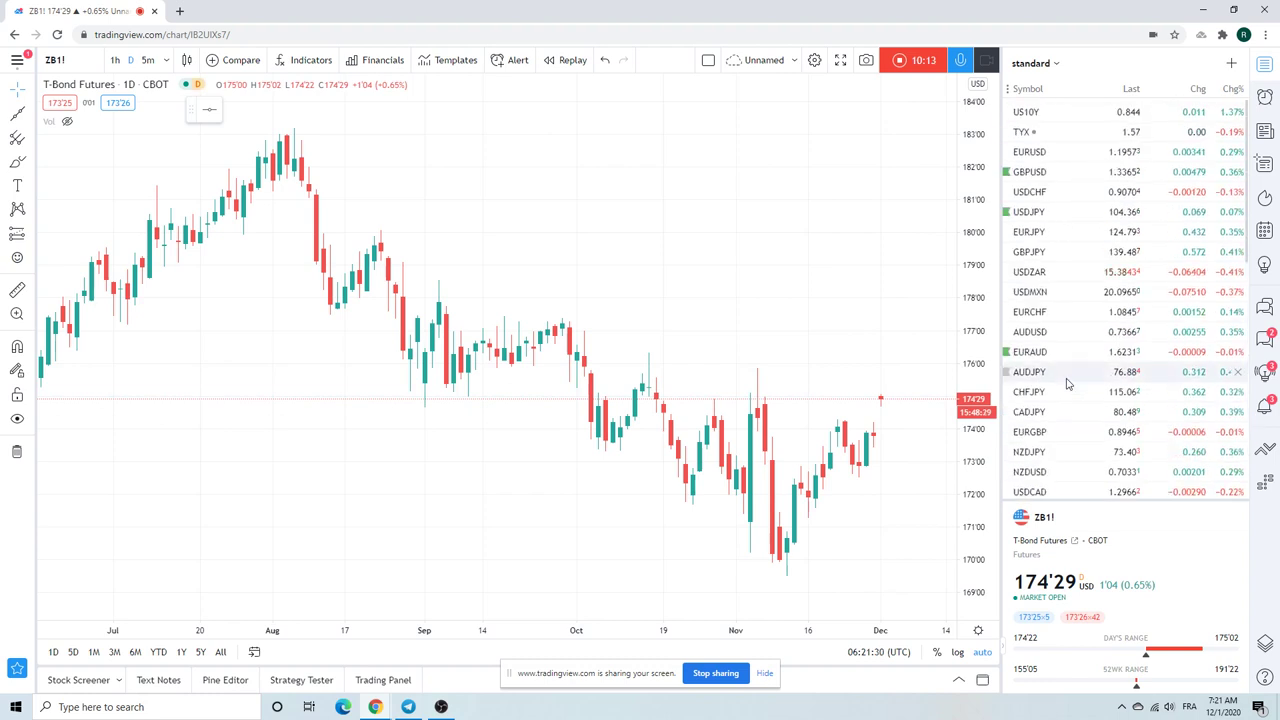
Step: Switch to the TYX 30-year yield chart and zoom out to cover March through December
{"action": "left_click", "coordinate": [1037, 133]}
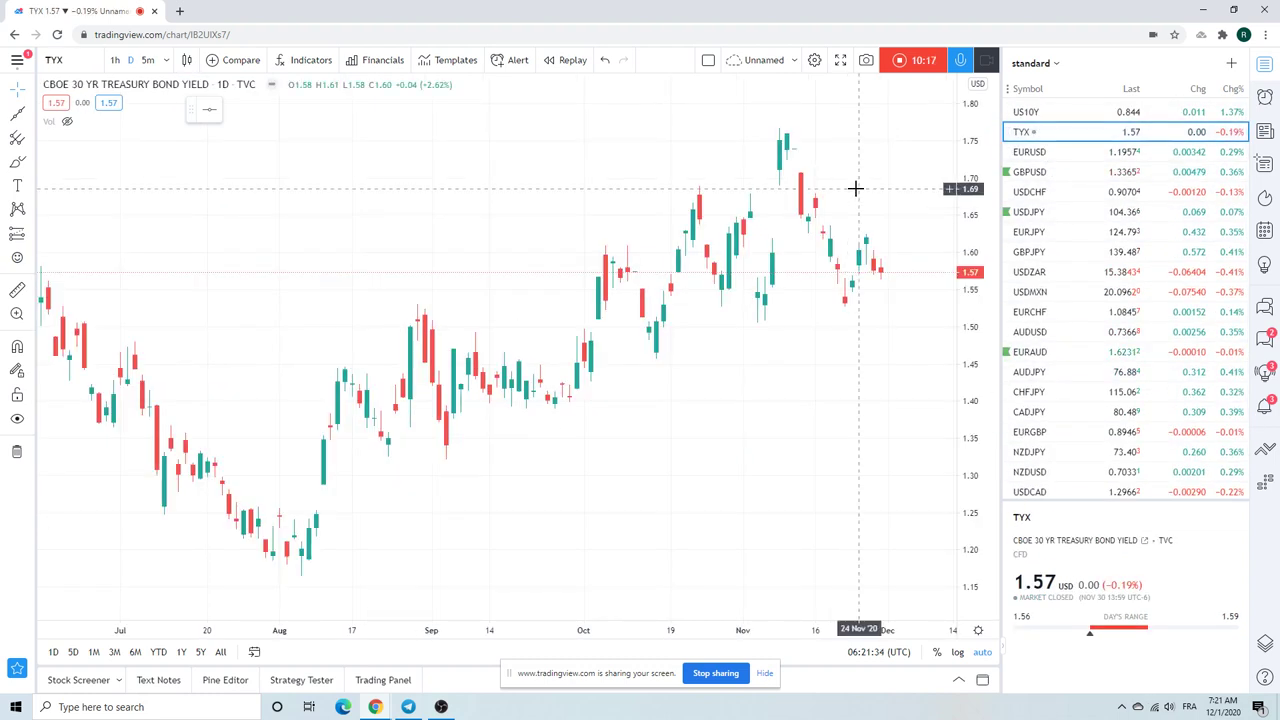
{"action": "scroll", "coordinate": [855, 193], "scroll_direction": "down", "scroll_amount": 3}
{"action": "scroll", "coordinate": [855, 193], "scroll_direction": "up", "scroll_amount": 3}
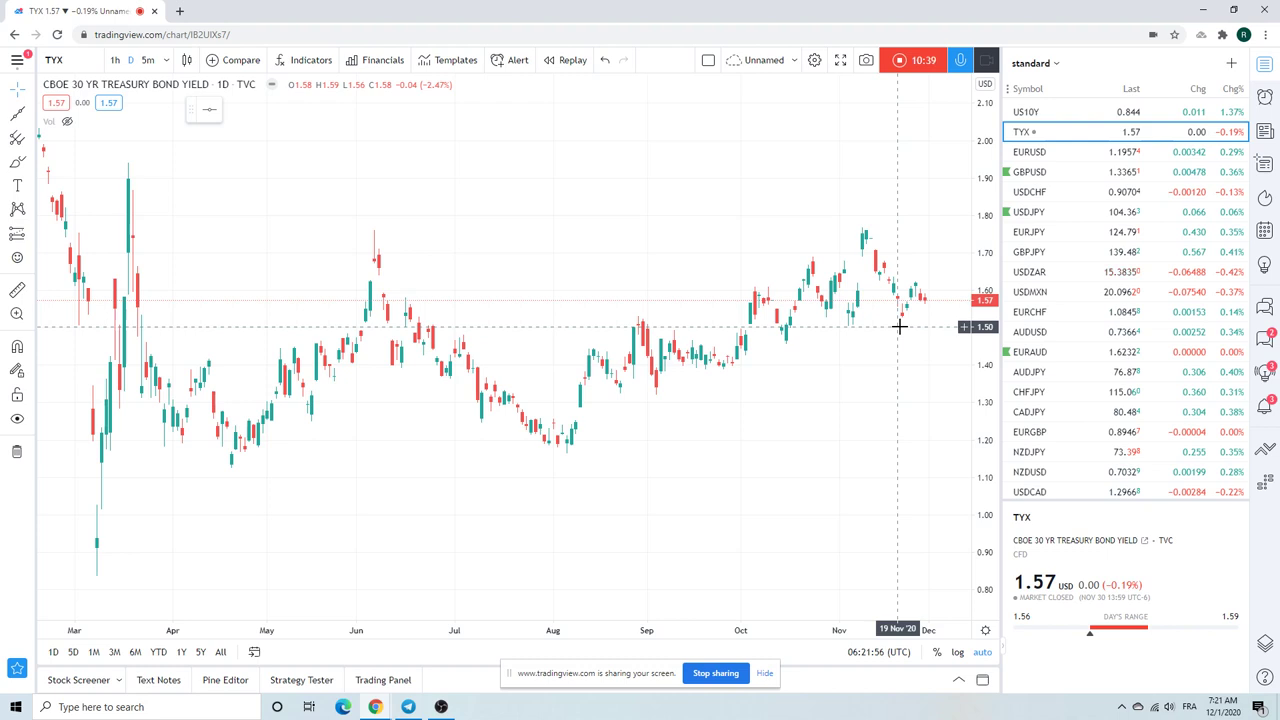
{"action": "scroll", "coordinate": [1093, 336], "scroll_direction": "down", "scroll_amount": 3}
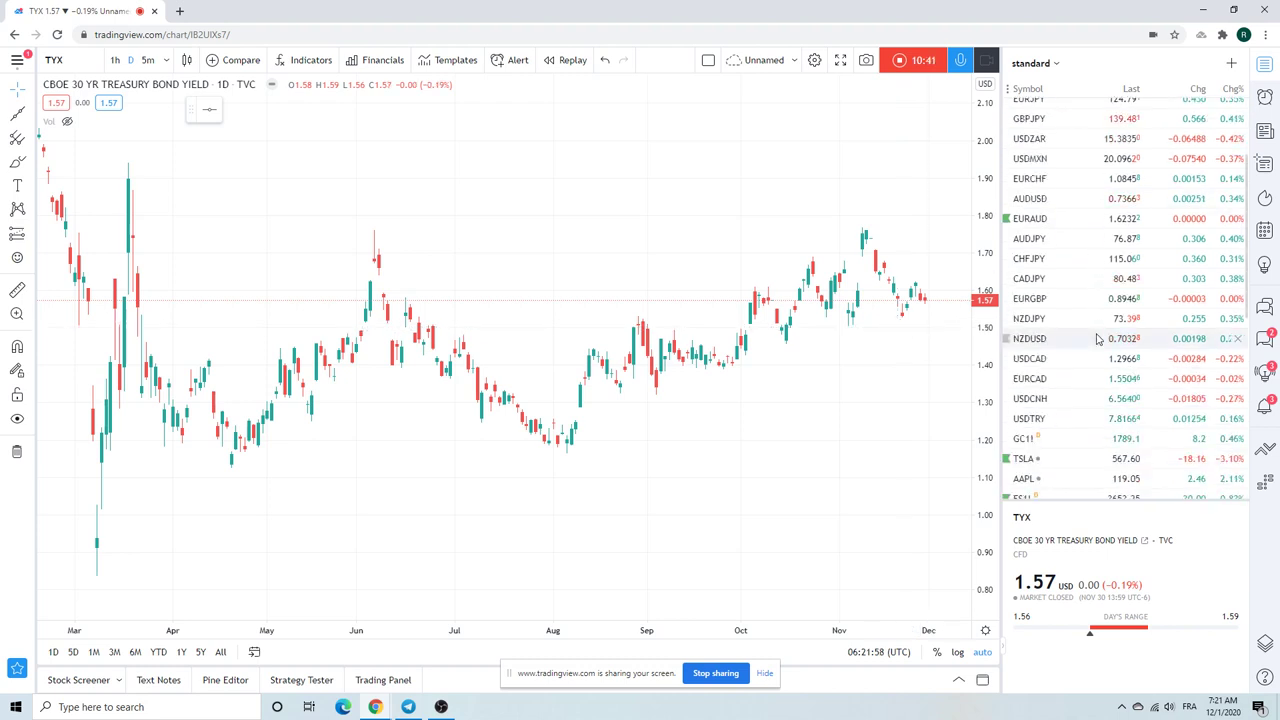
{"action": "scroll", "coordinate": [1096, 339], "scroll_direction": "down", "scroll_amount": 1}
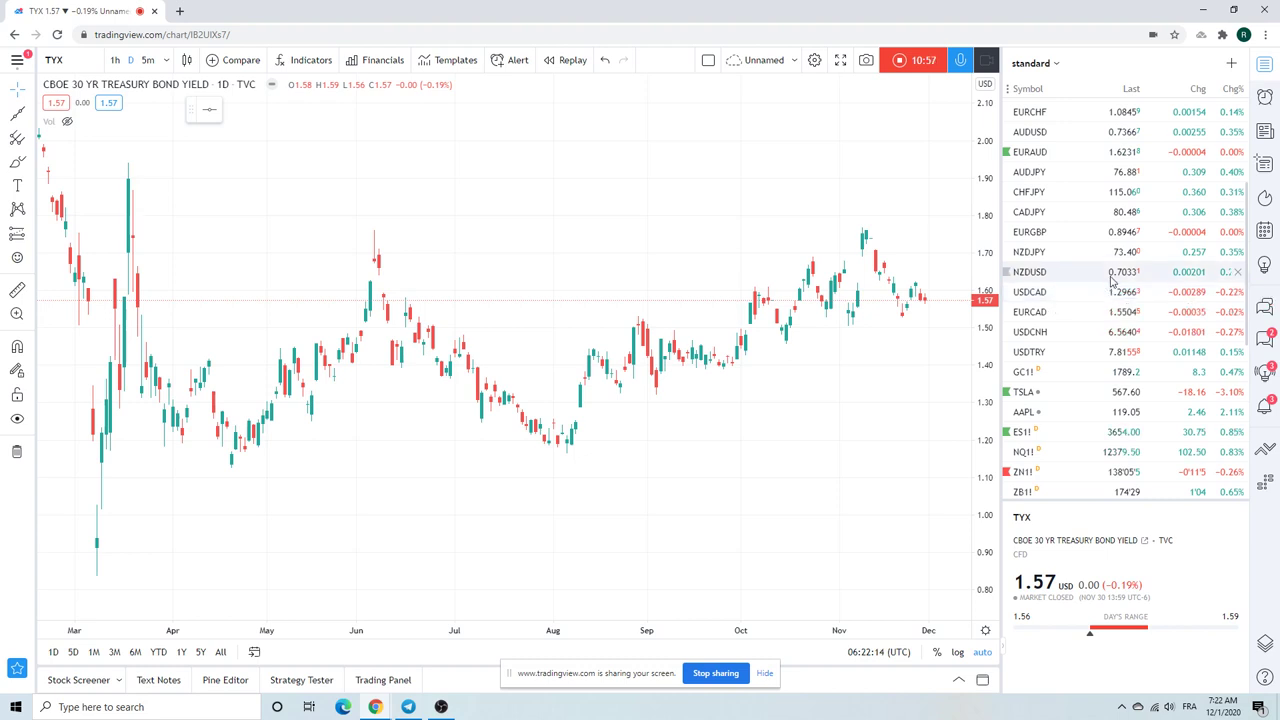
{"action": "scroll", "coordinate": [1108, 290], "scroll_direction": "down", "scroll_amount": 1}
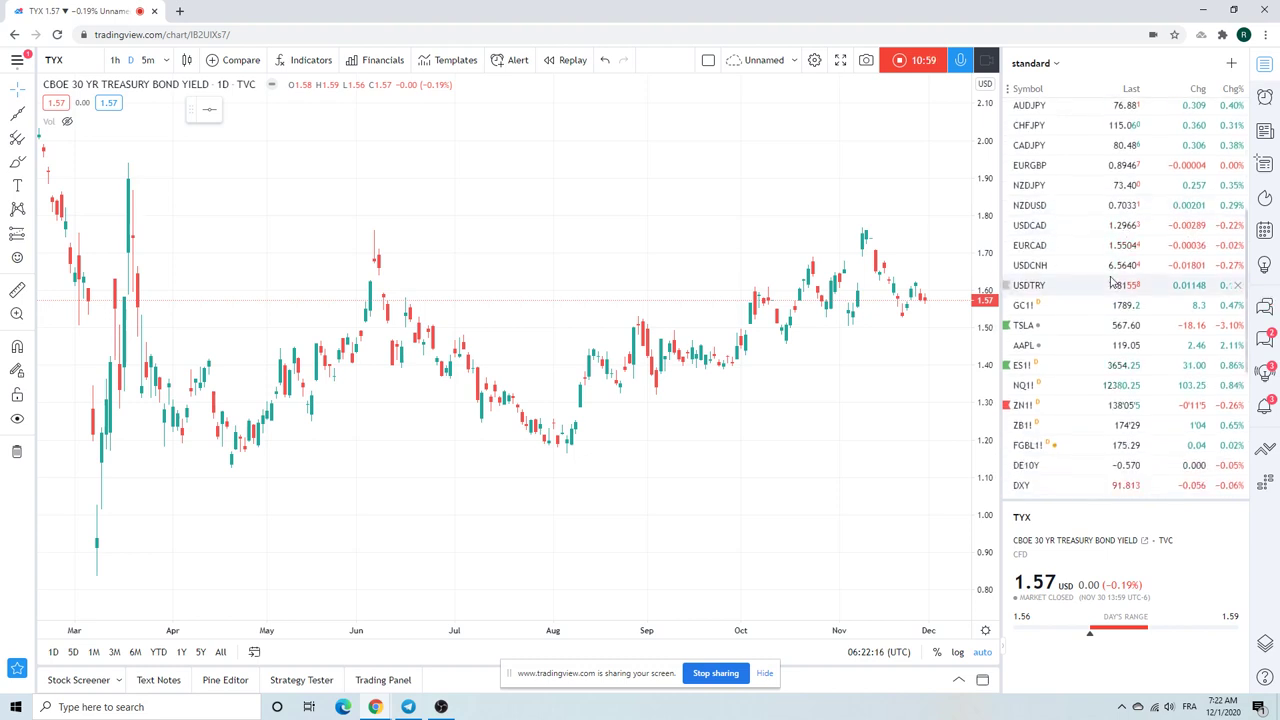
{"action": "scroll", "coordinate": [1116, 300], "scroll_direction": "up", "scroll_amount": 3}
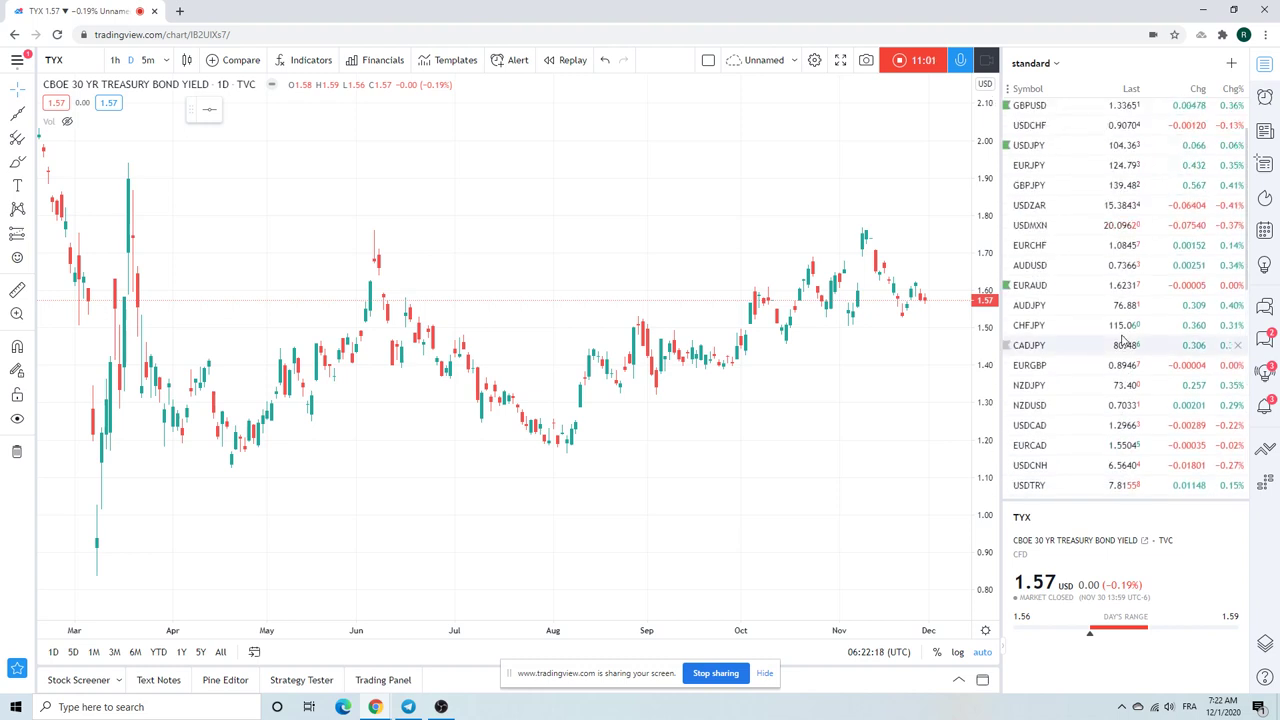